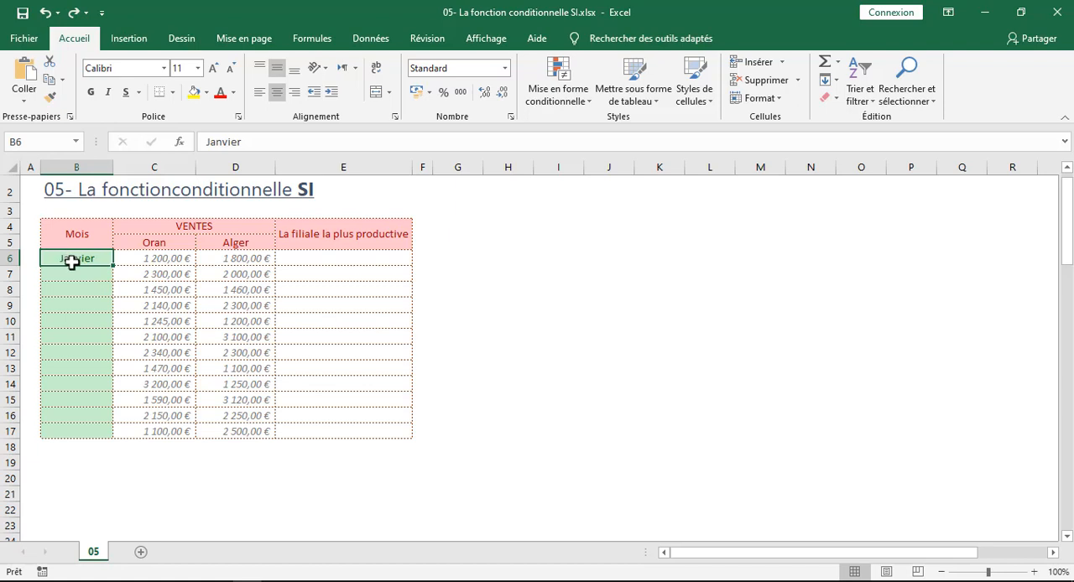
Fill the Mois column from Janvier down to B17, trying Copier les cellules before settling on Incrémenter les mois
drag(110, 263, 111, 435)
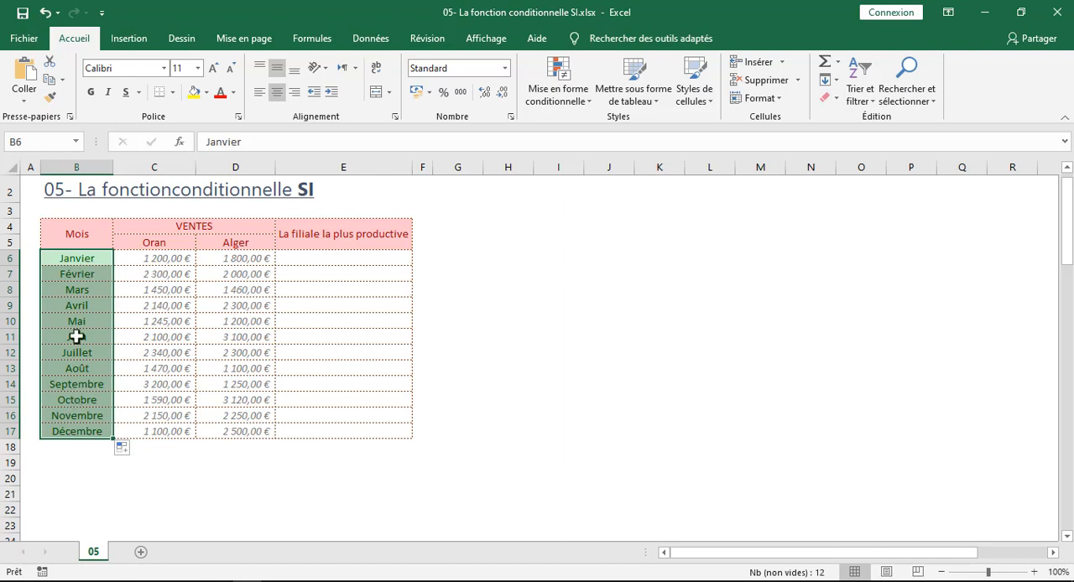
click(135, 449)
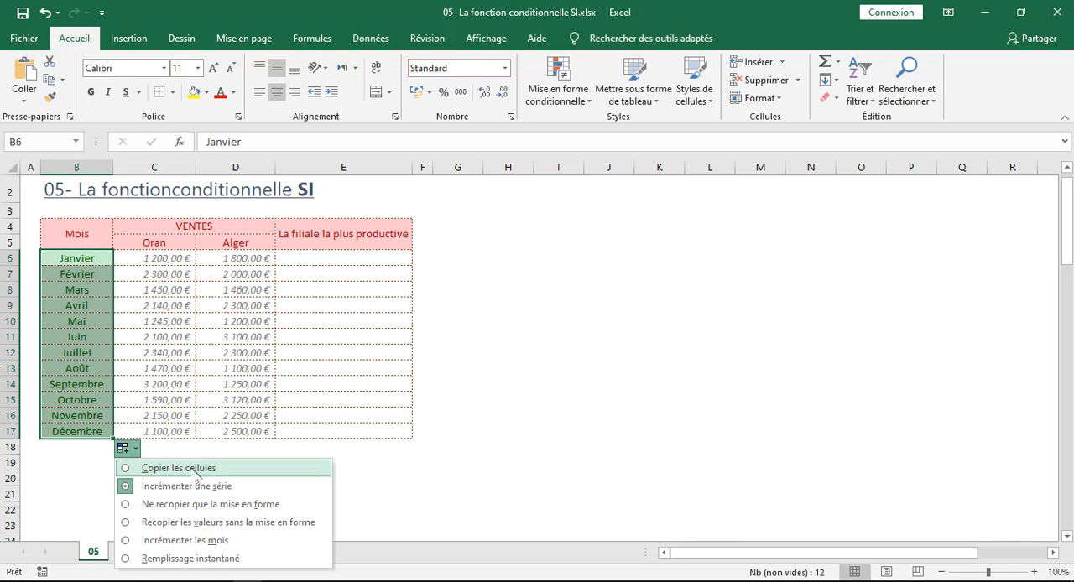
click(199, 474)
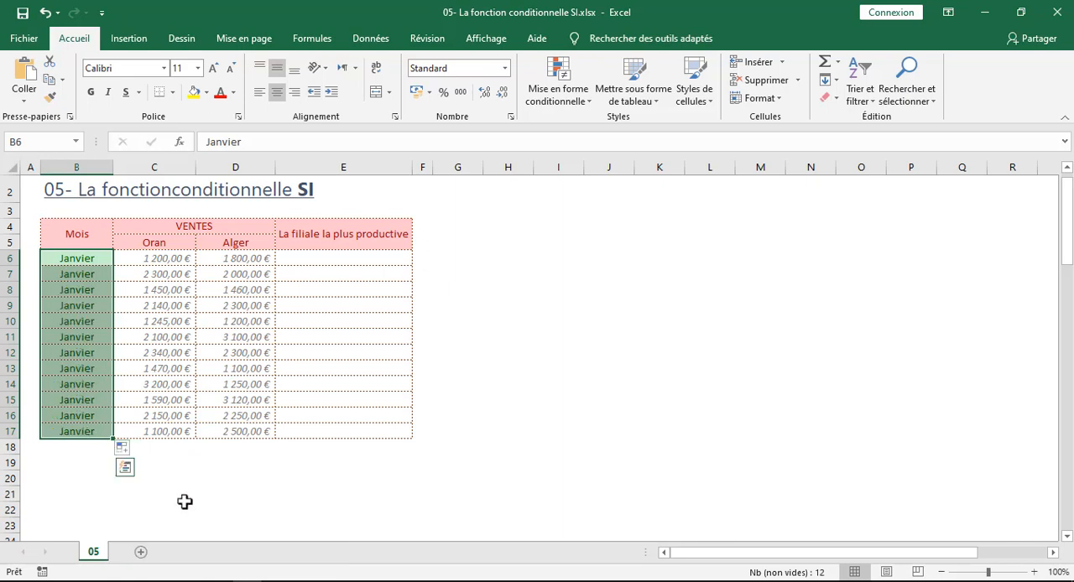
click(125, 448)
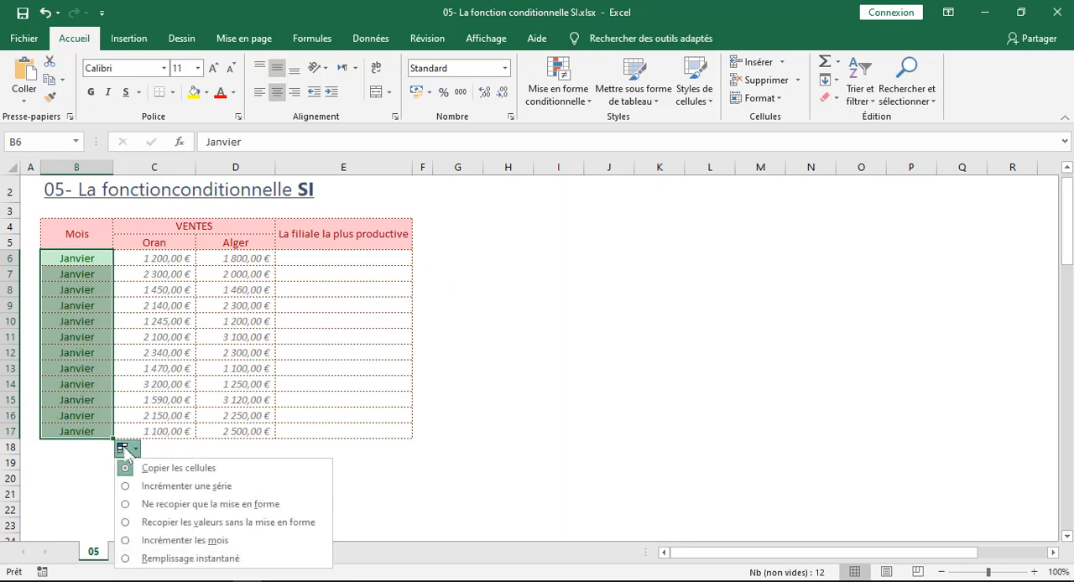
click(195, 542)
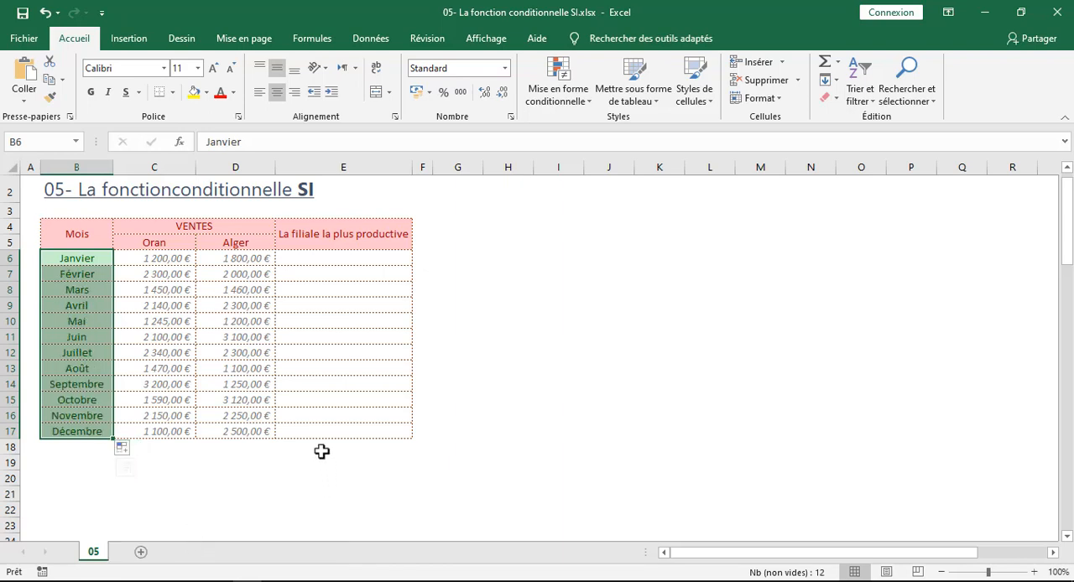
Examine the sales table from B4 to E17, especially the Oran and Alger headings and their first figures
drag(91, 227, 362, 431)
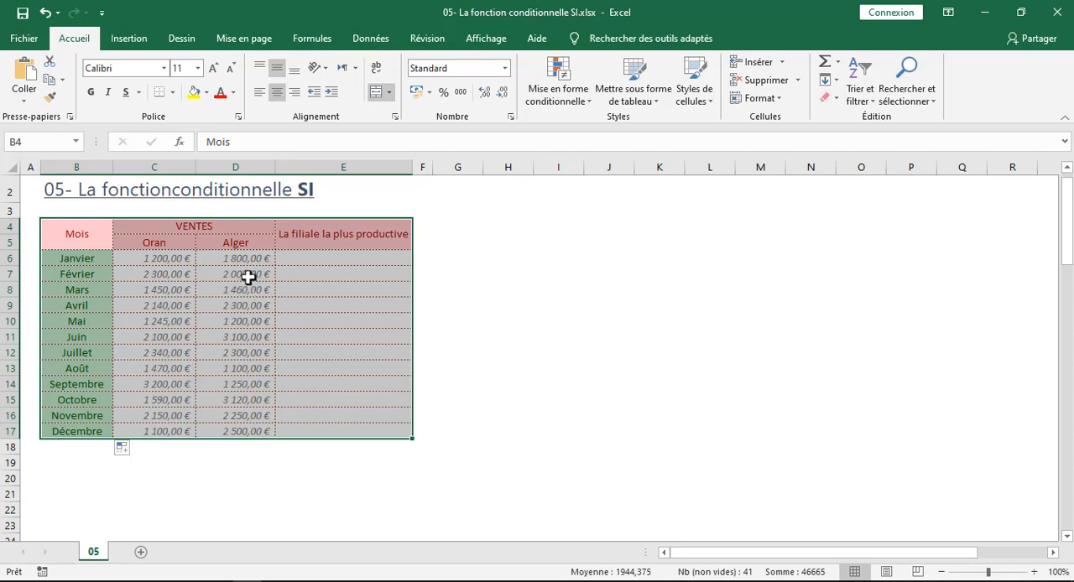
ctrl+scroll(160, 249, up, 3)
scroll(213, 280, up, 1)
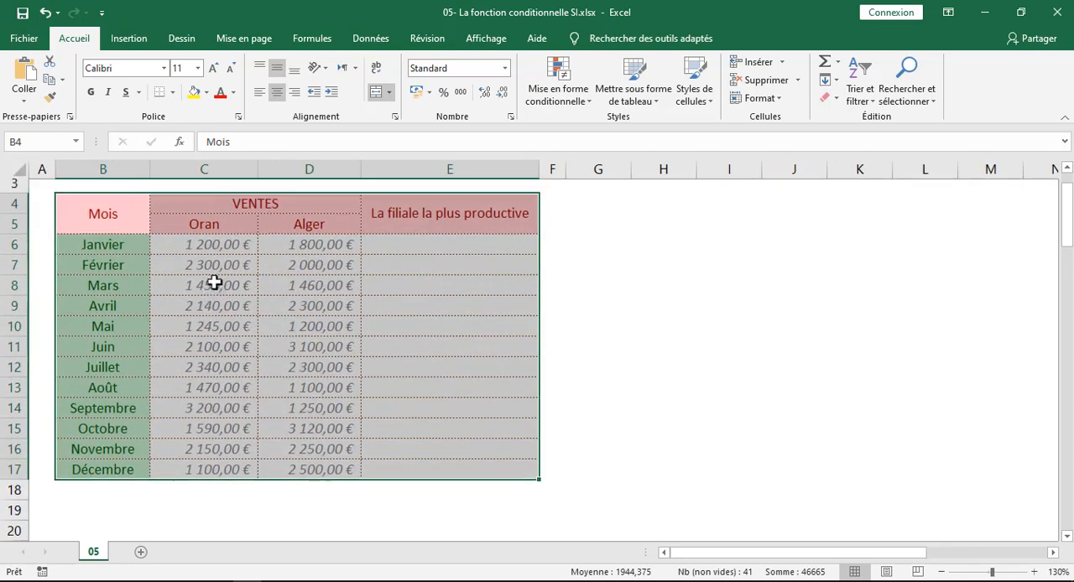
click(225, 294)
click(226, 302)
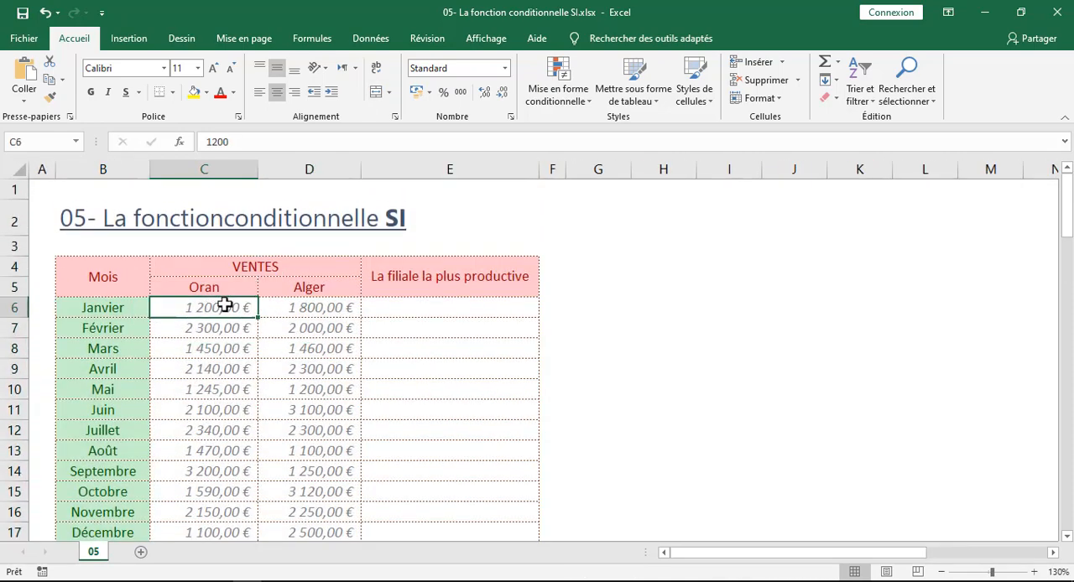
click(213, 288)
click(291, 295)
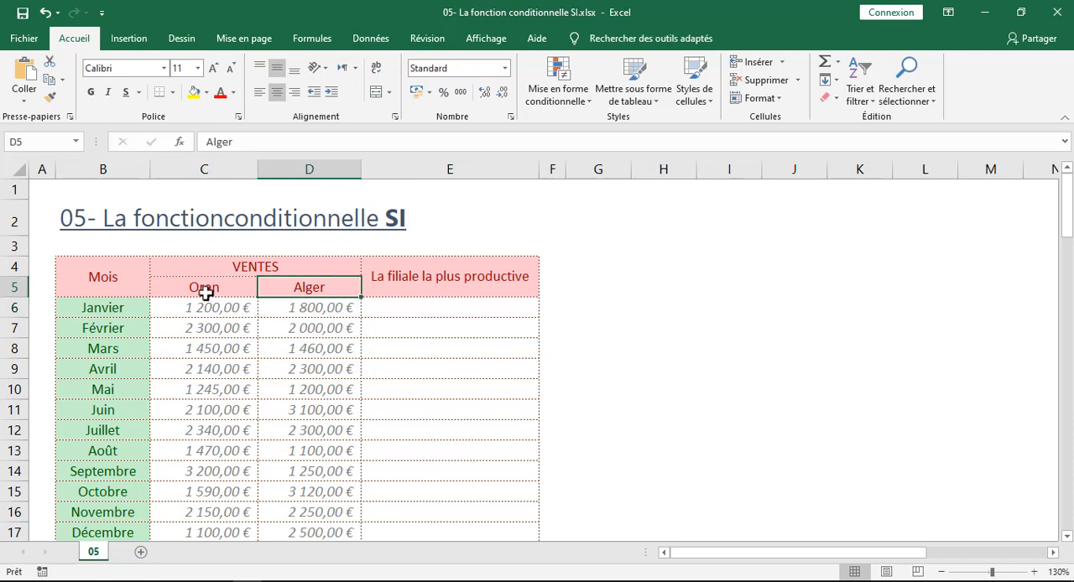
click(206, 293)
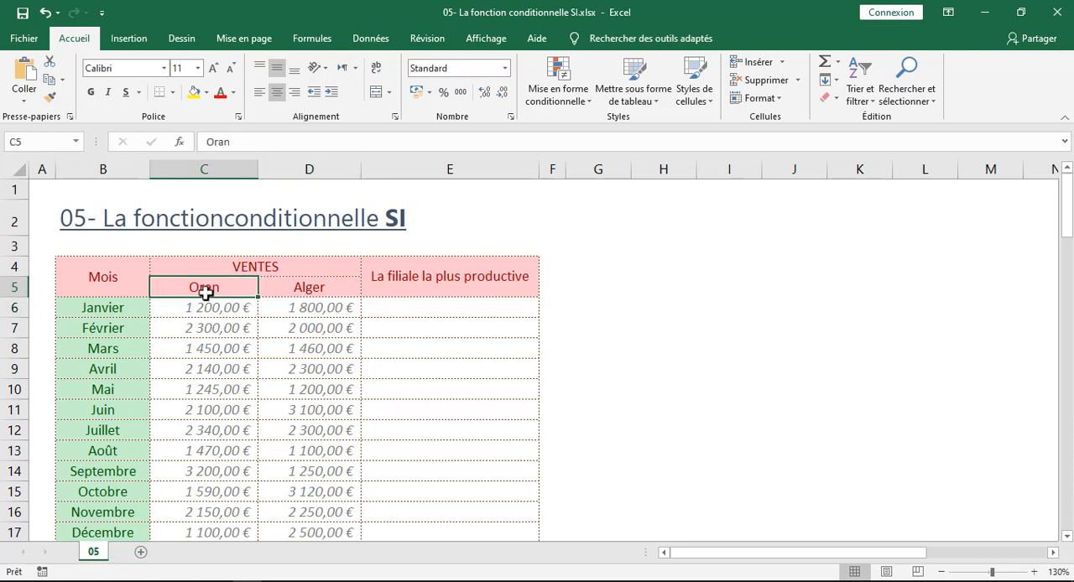
click(291, 300)
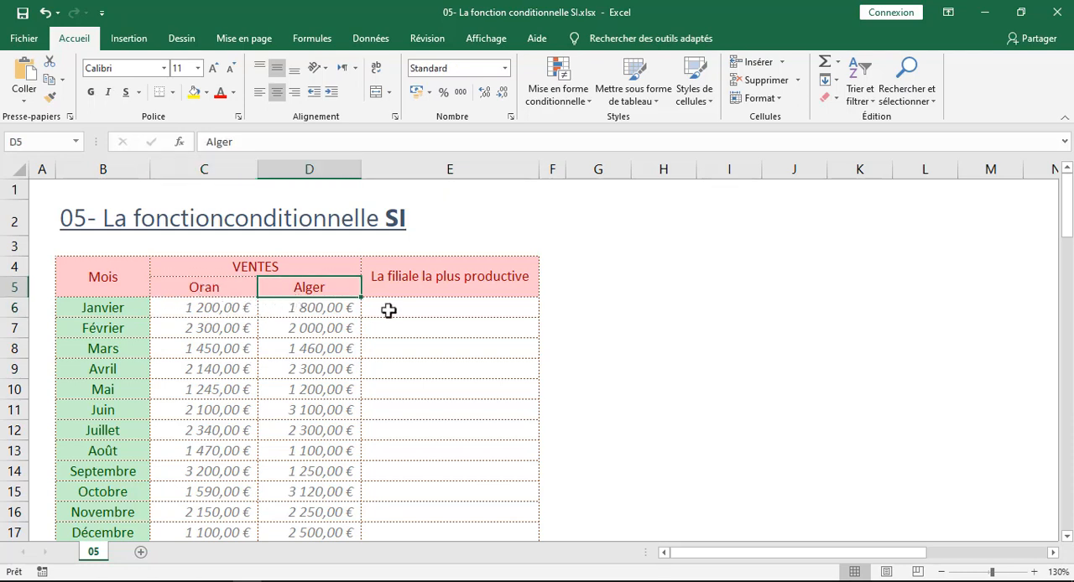
Examine the empty "La filiale la plus productive" column alongside the Oran and Alger columns it compares
drag(391, 309, 397, 510)
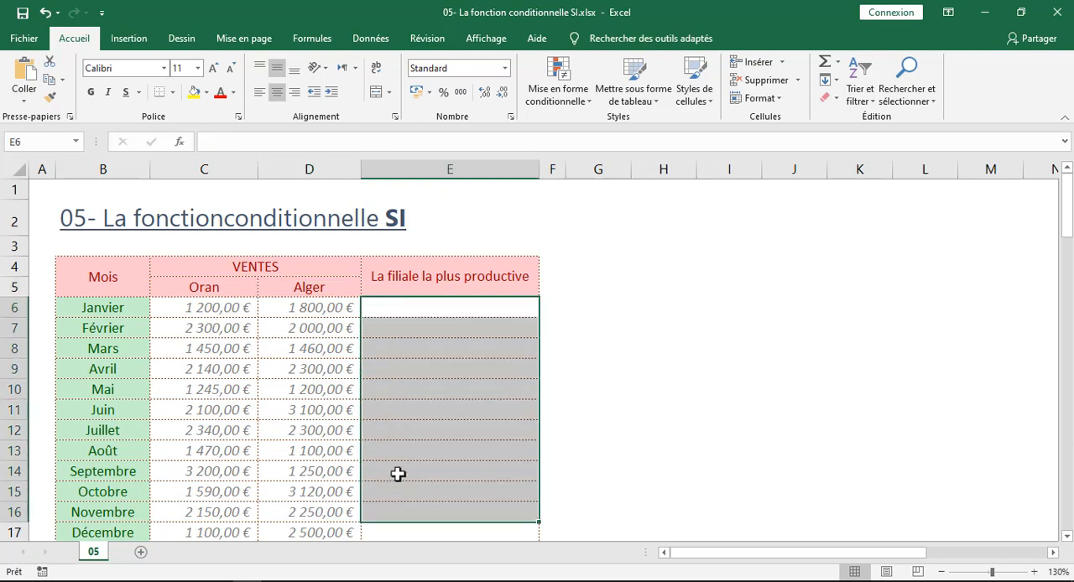
scroll(399, 453, down, 2)
scroll(403, 404, up, 2)
click(409, 303)
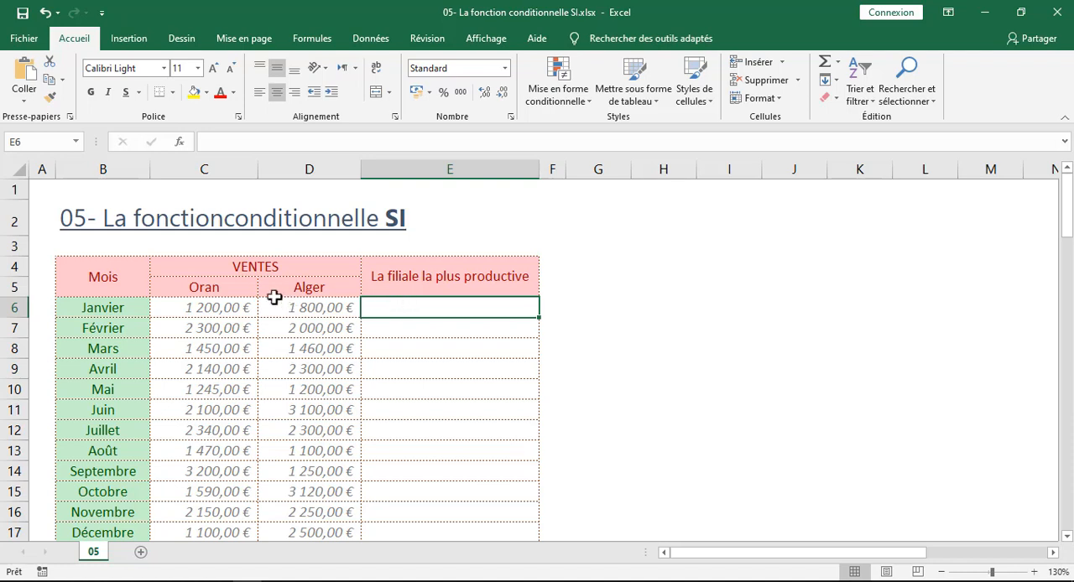
click(207, 290)
click(305, 289)
click(210, 289)
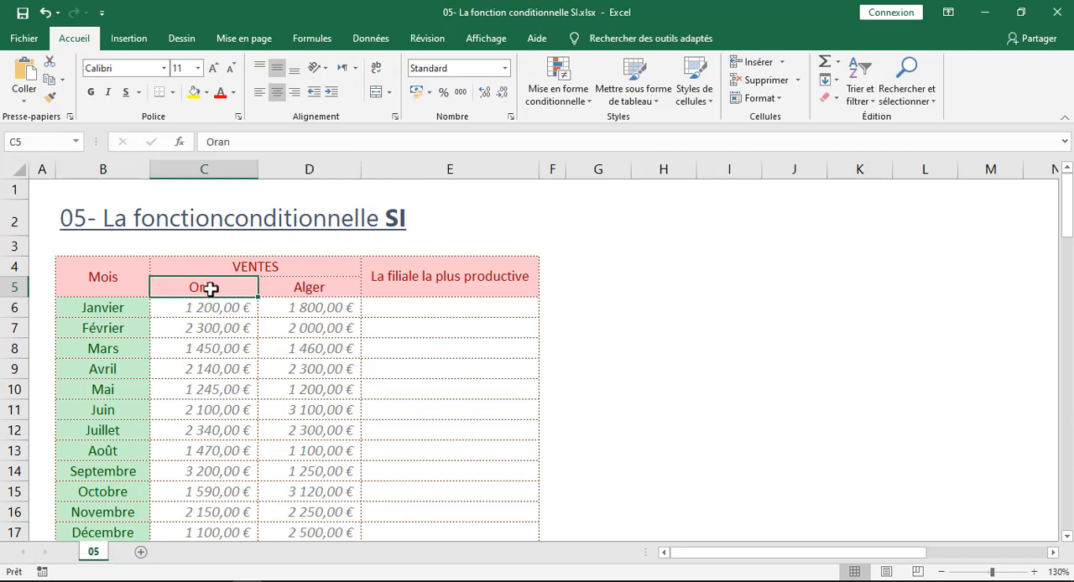
scroll(413, 331, down, 1)
scroll(433, 330, up, 1)
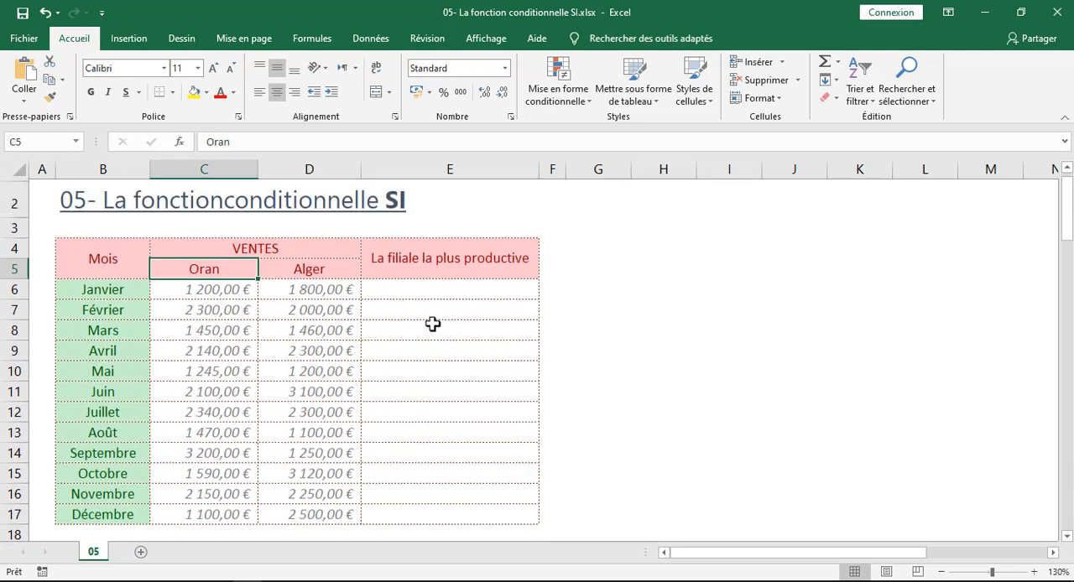
scroll(432, 324, up, 1)
Format the Oran and Alger sales figures in C6:D17 with the Monétaire number format
click(225, 306)
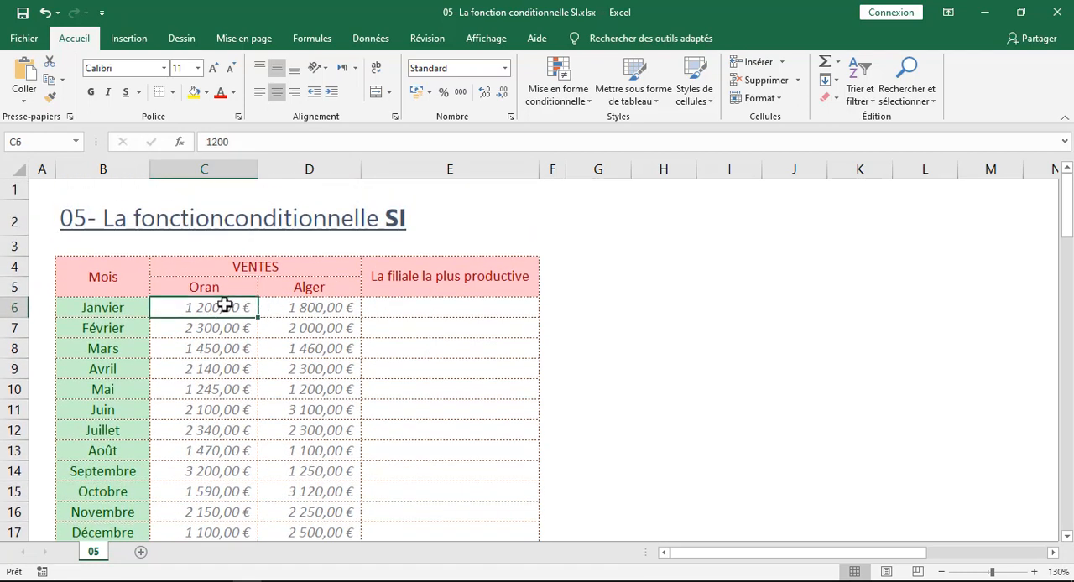
drag(225, 305, 309, 412)
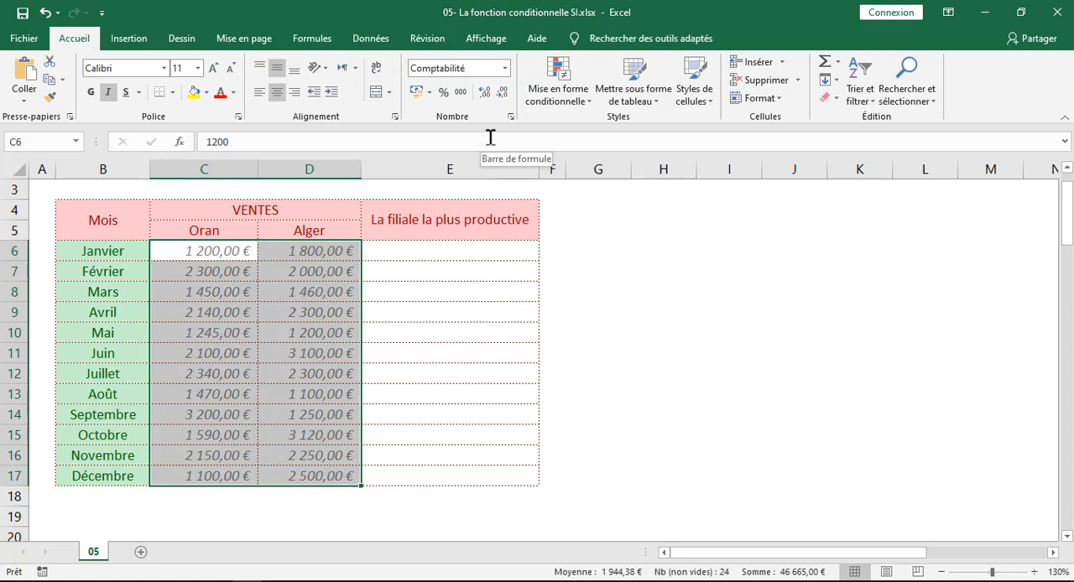
click(505, 68)
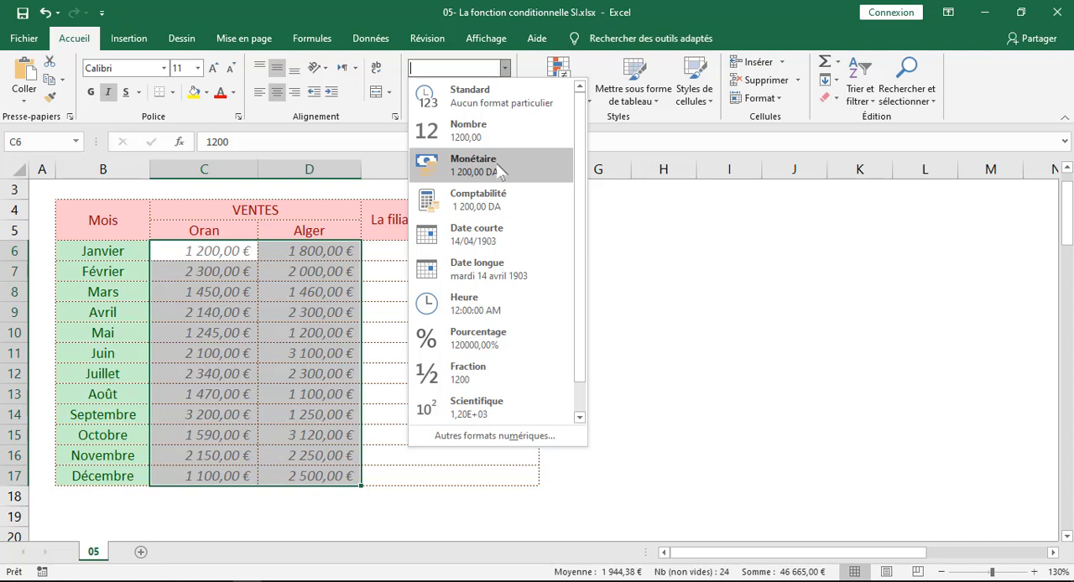
click(501, 173)
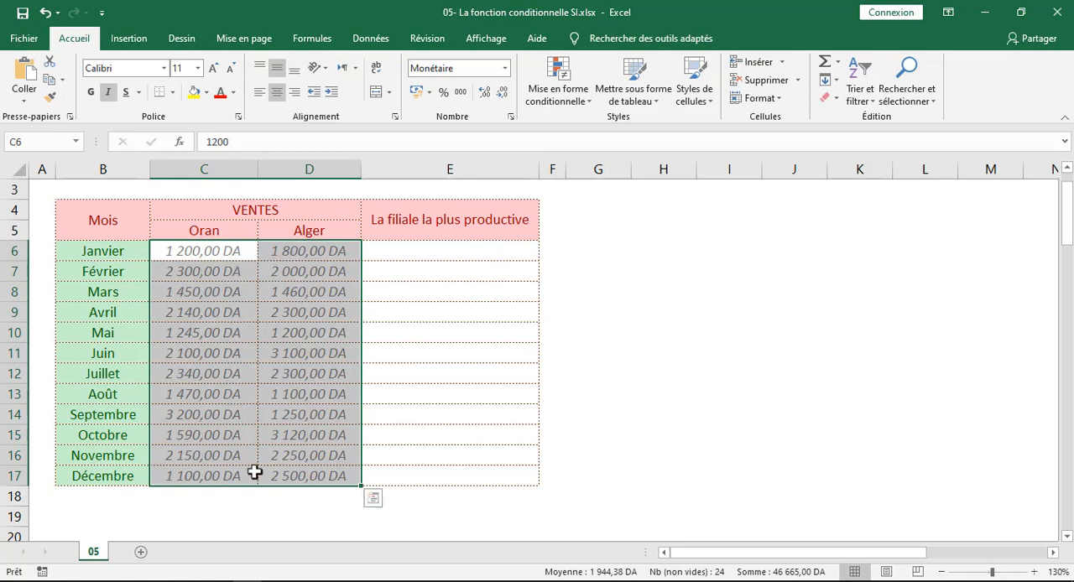
Open the detailed number format settings for the sales figures and preview the Comptabilité category before returning to Monétaire
click(507, 67)
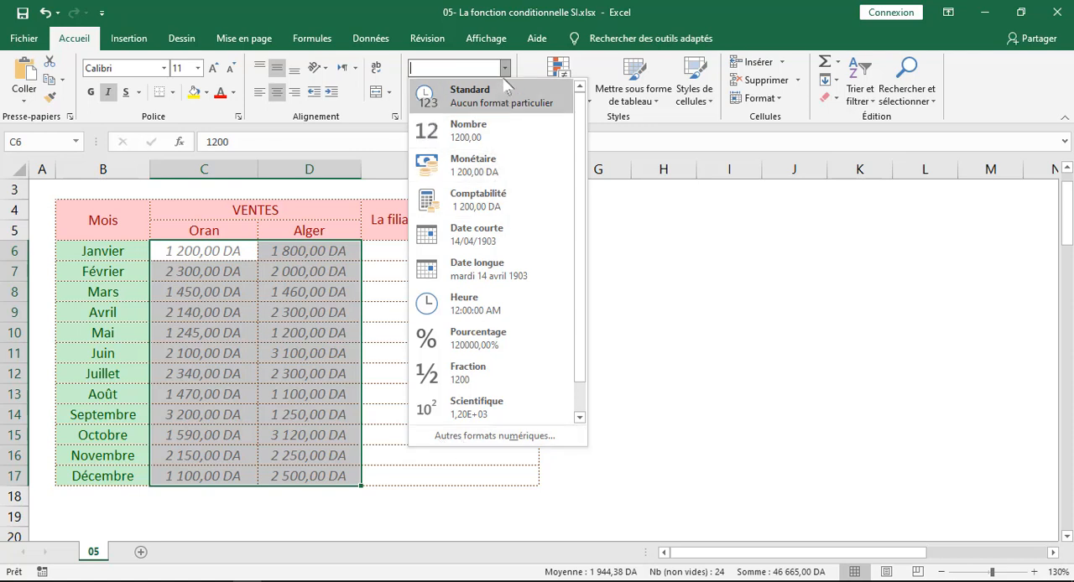
click(445, 437)
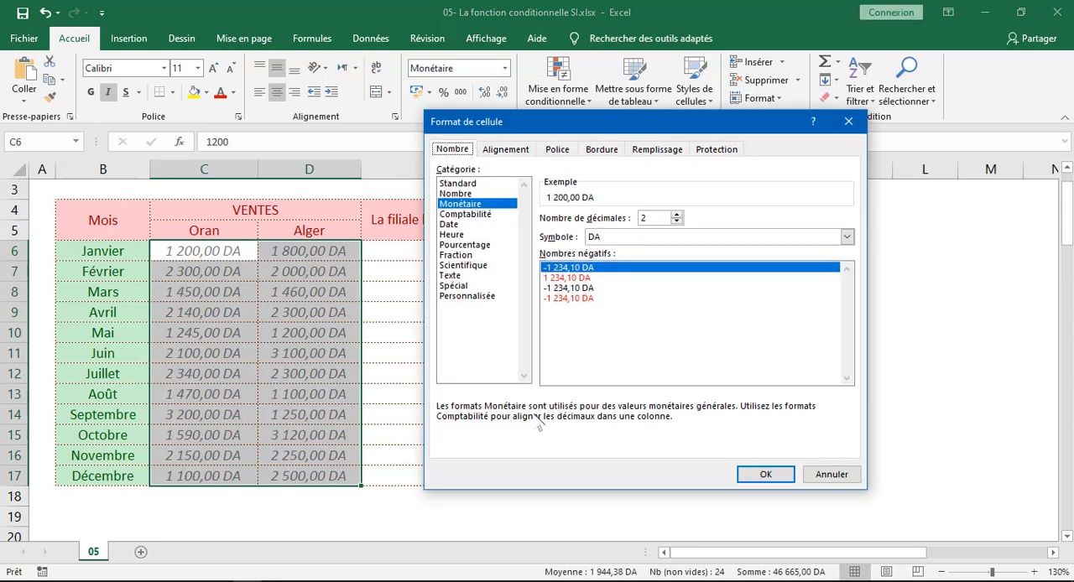
drag(608, 129, 559, 110)
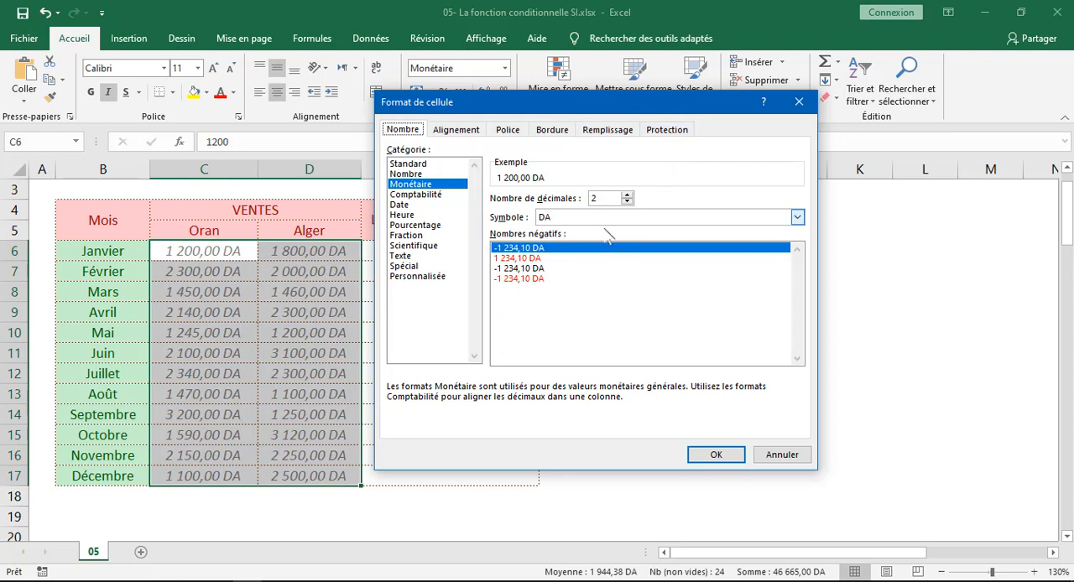
click(433, 195)
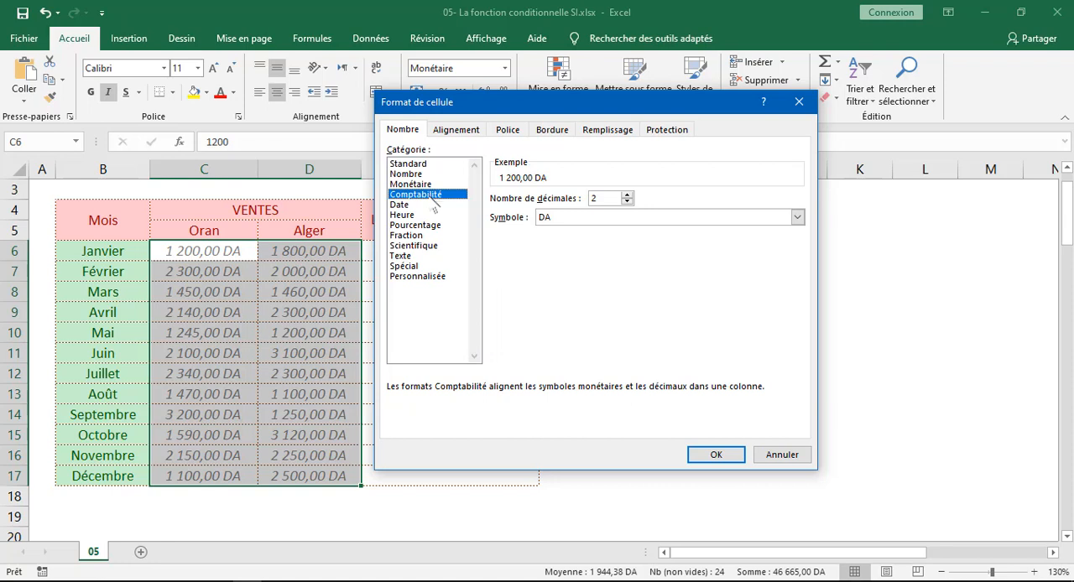
click(418, 185)
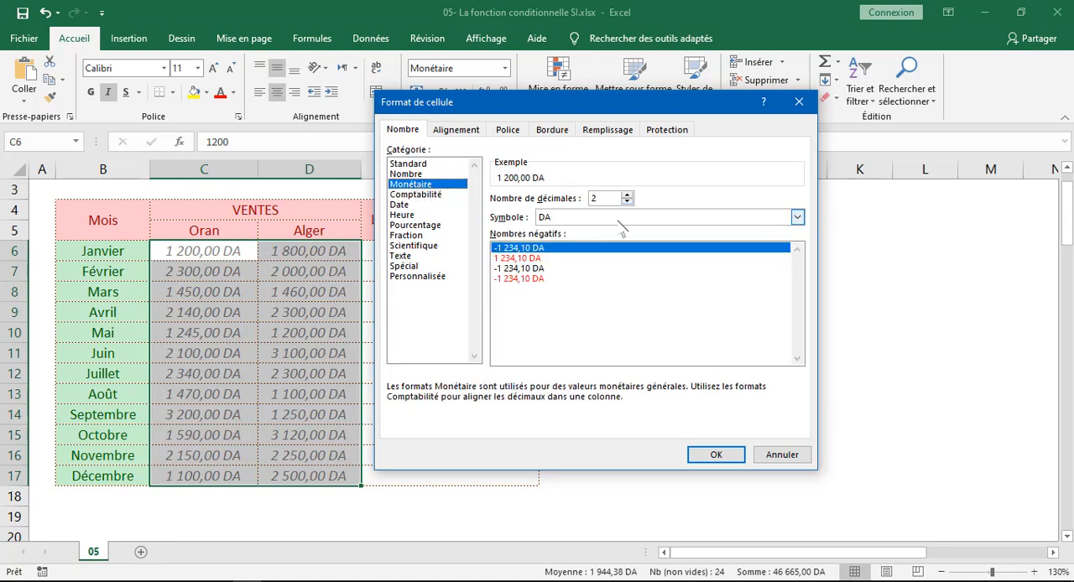
Set the currency symbol of the sales figures to DZD and apply the format
click(797, 217)
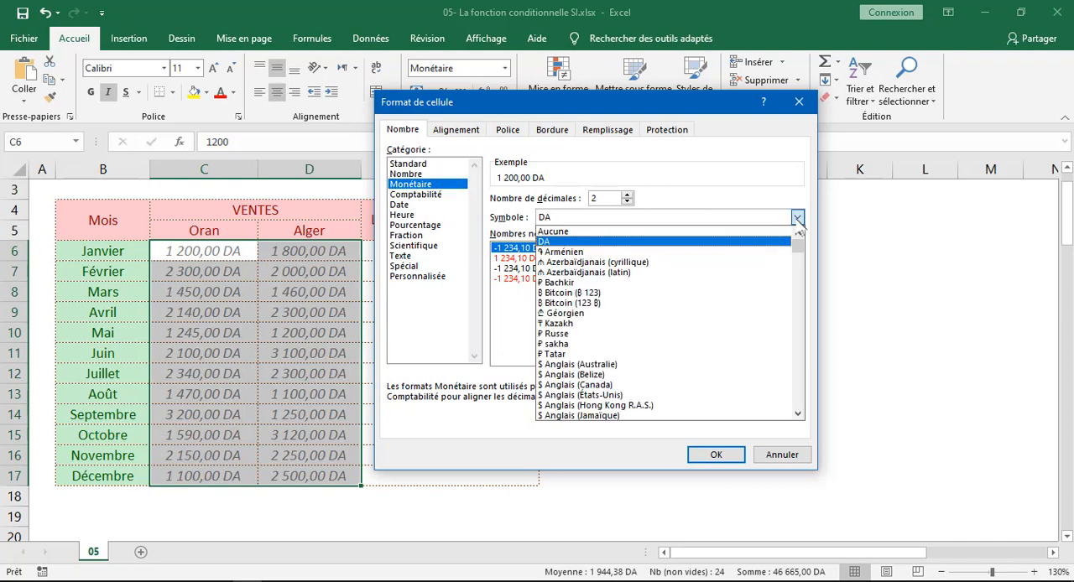
key(d)
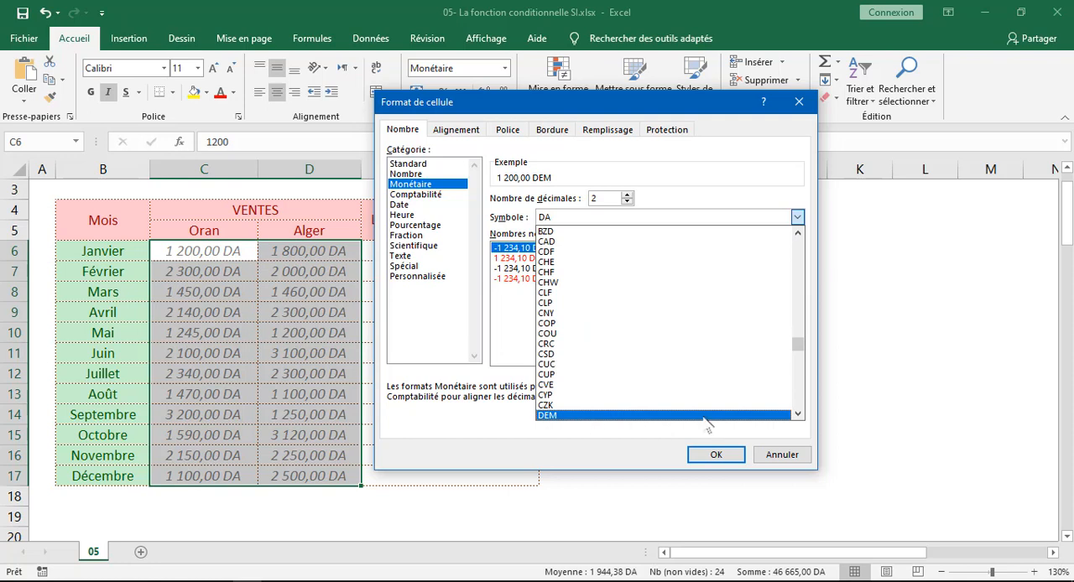
click(798, 414)
click(798, 414)
click(798, 413)
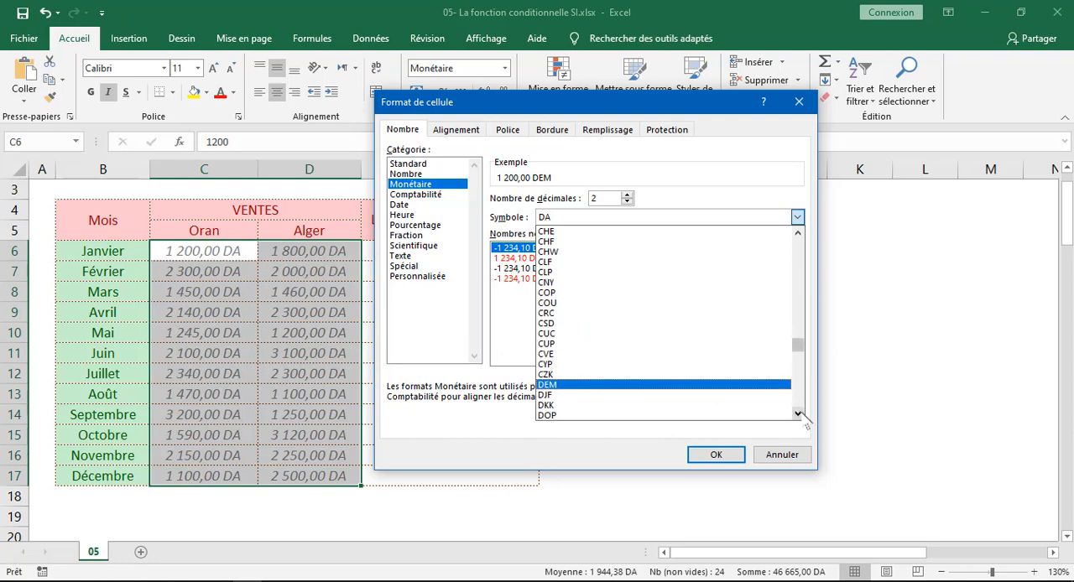
click(798, 414)
click(798, 414)
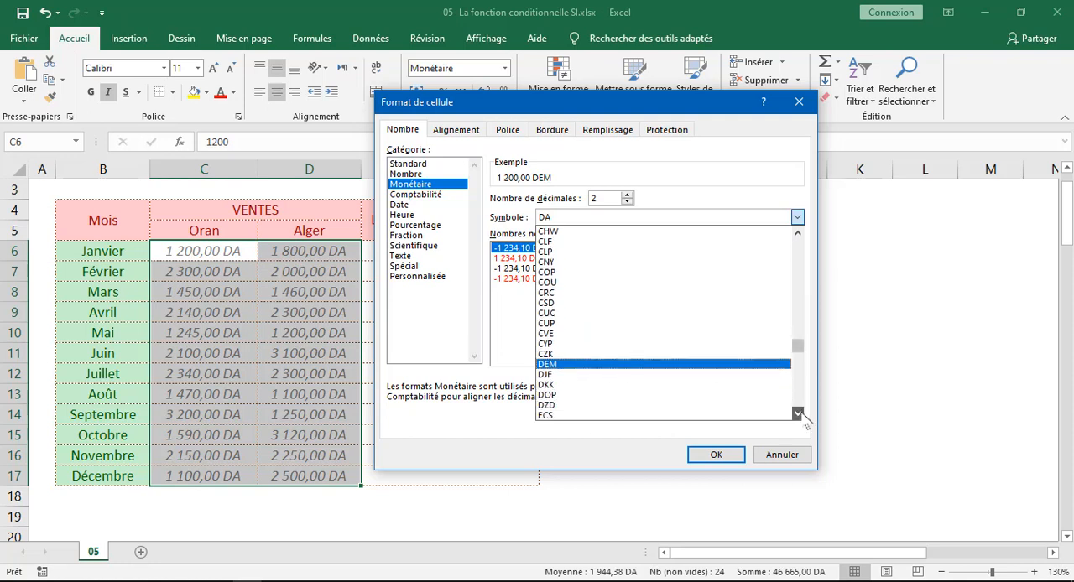
click(565, 408)
click(707, 457)
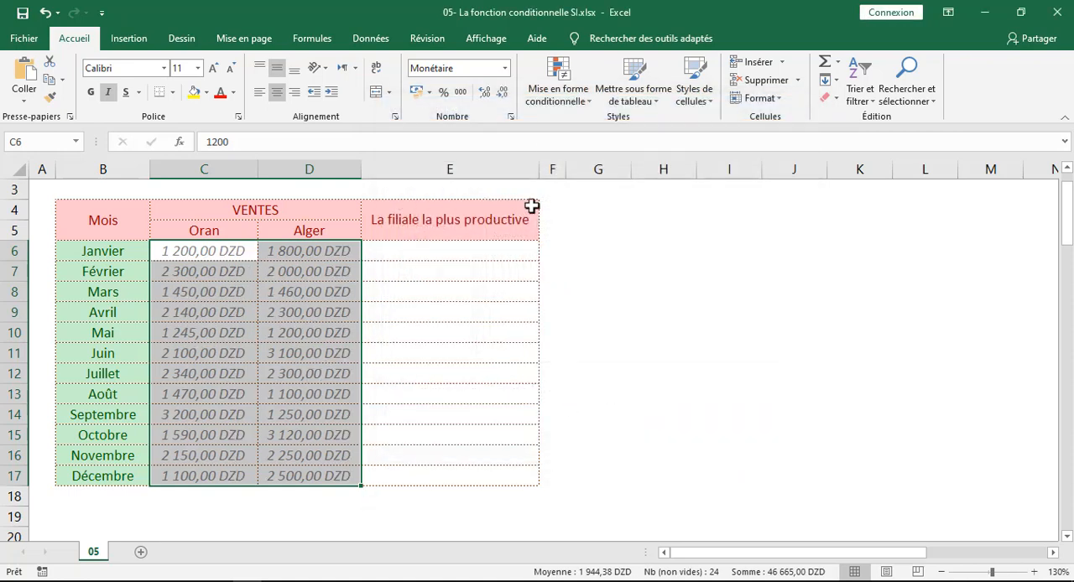
Set the currency symbol of the sales figures to € Alsacien (France) and apply the format
click(505, 68)
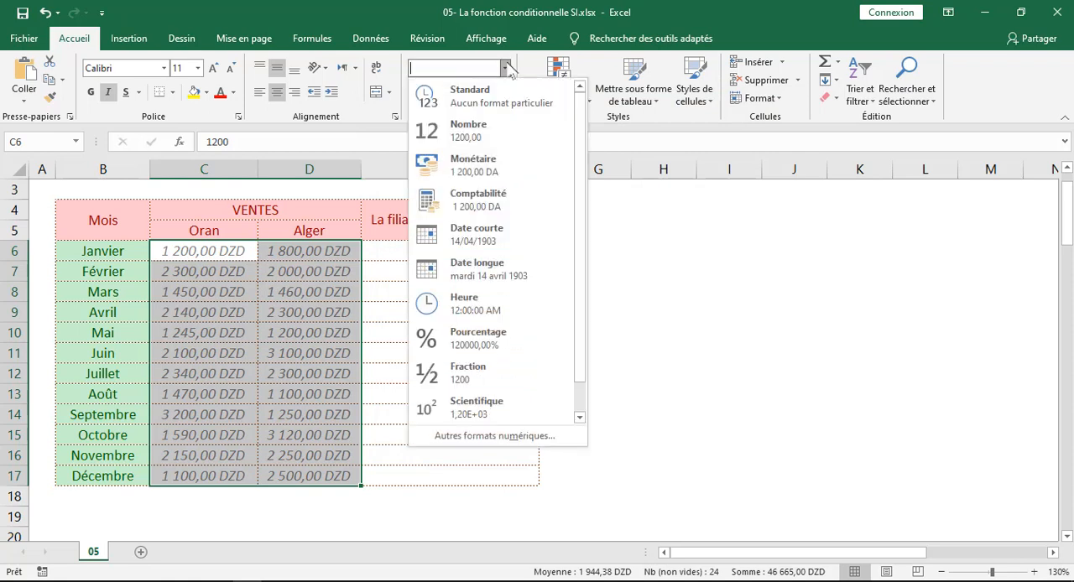
click(486, 437)
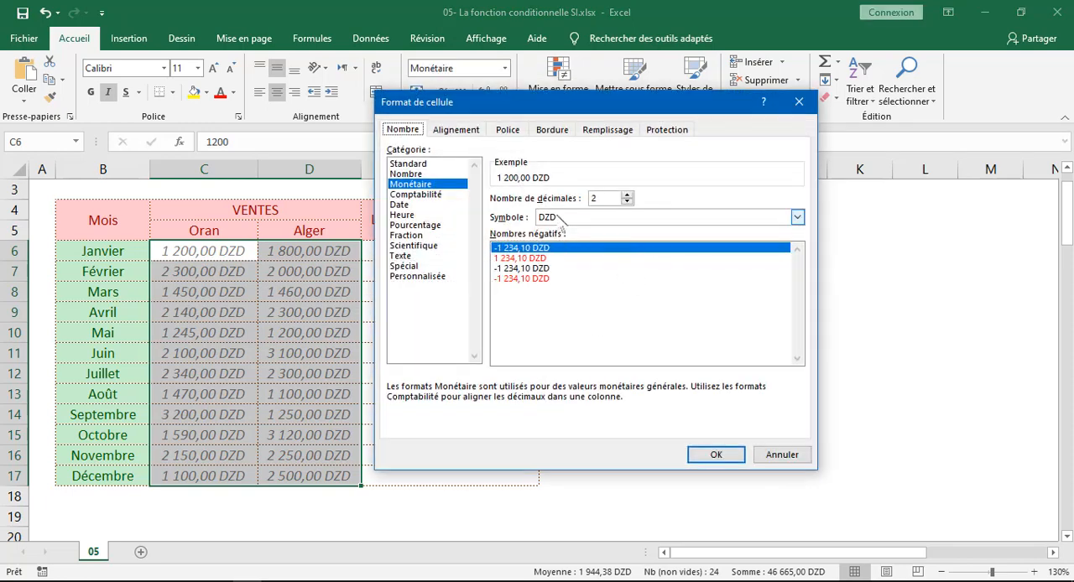
click(791, 219)
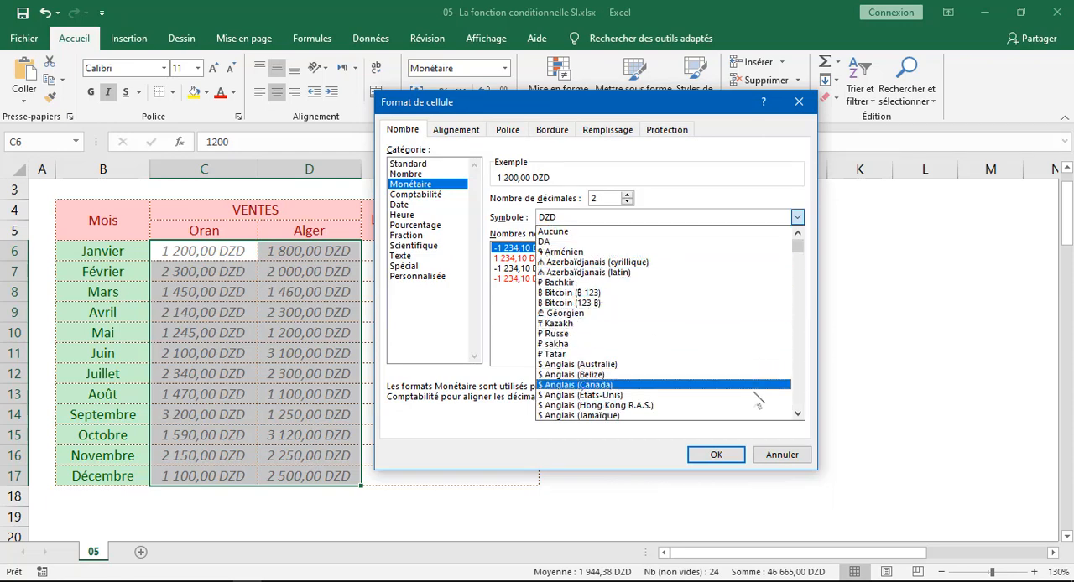
click(798, 413)
drag(799, 415, 798, 414)
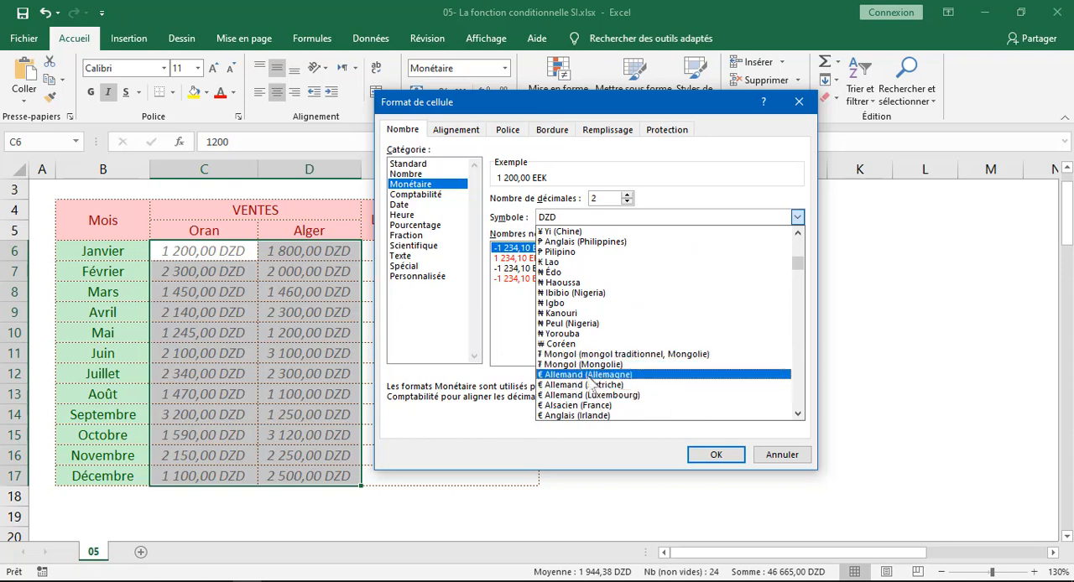
scroll(587, 382, down, 1)
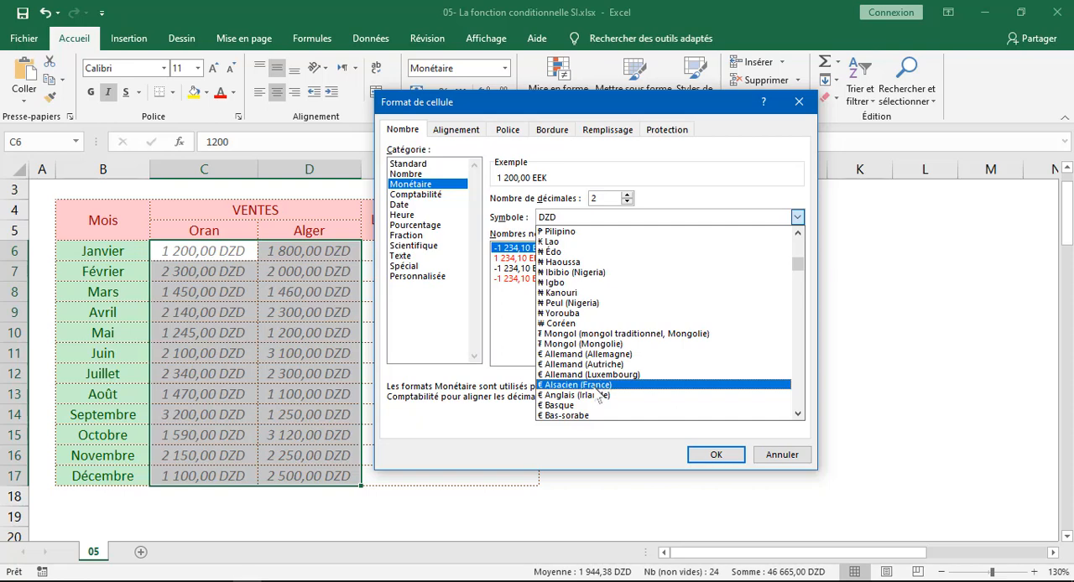
click(598, 387)
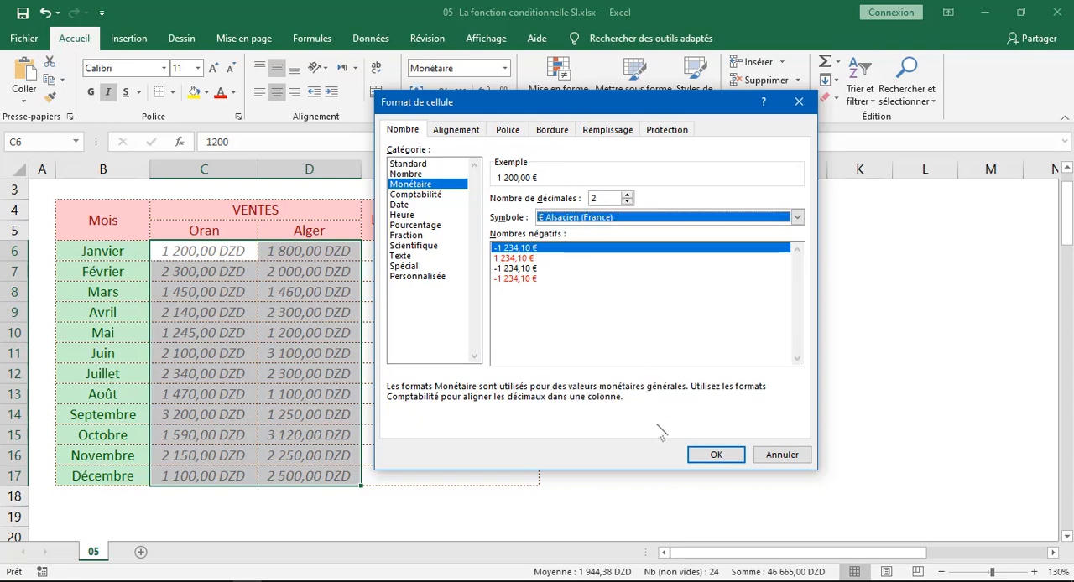
click(714, 454)
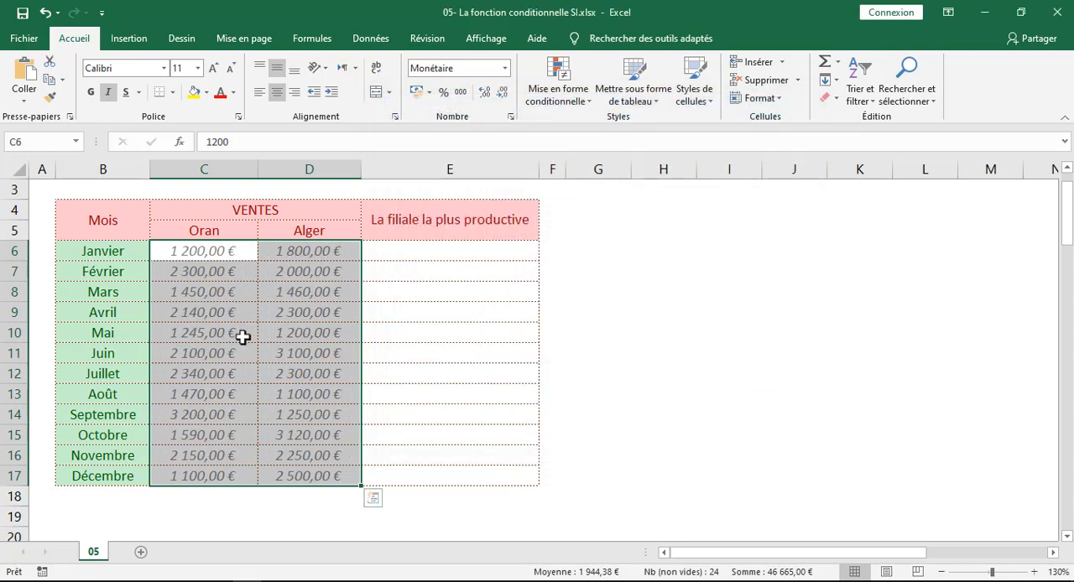
Reopen the detailed number format settings for the sales figures and choose DA as the currency symbol
click(504, 67)
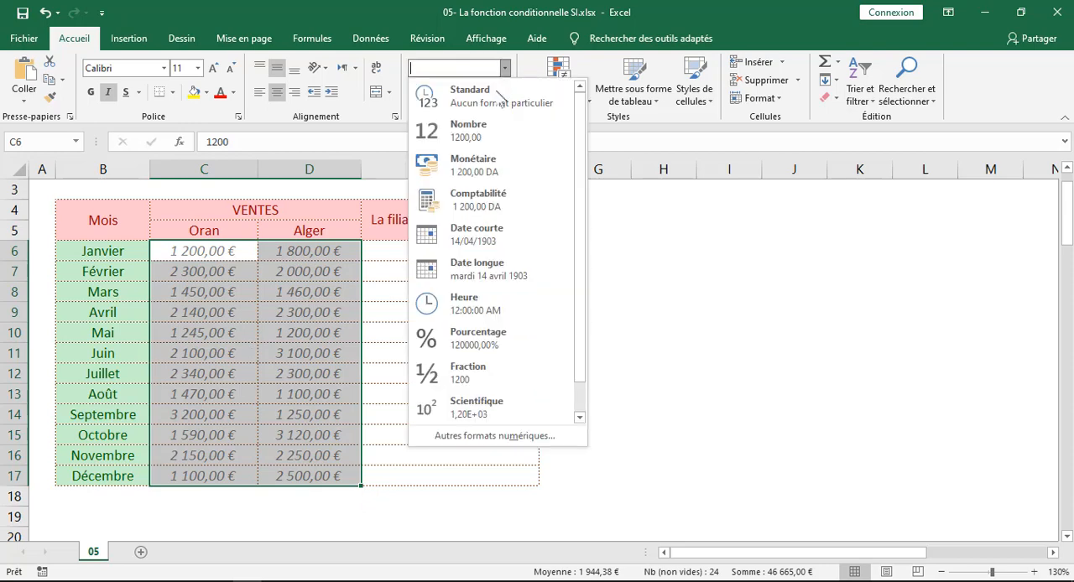
click(494, 435)
click(661, 221)
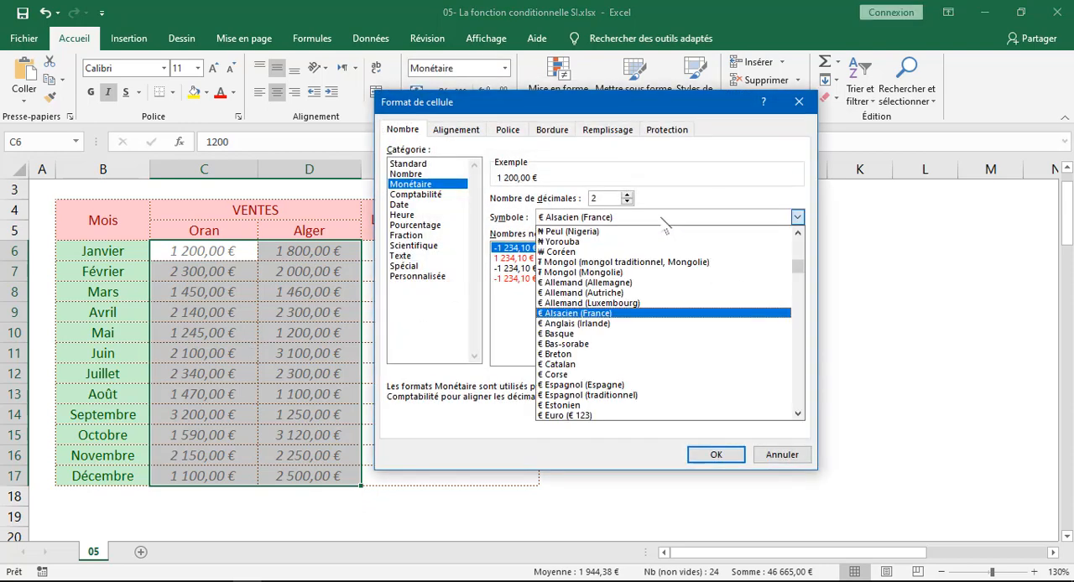
drag(801, 266, 798, 242)
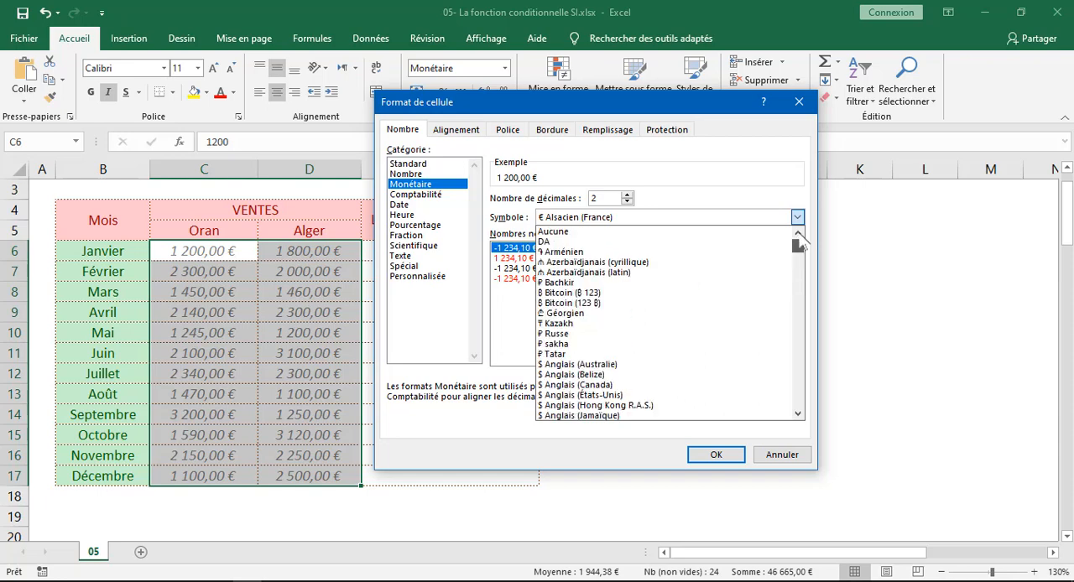
click(554, 242)
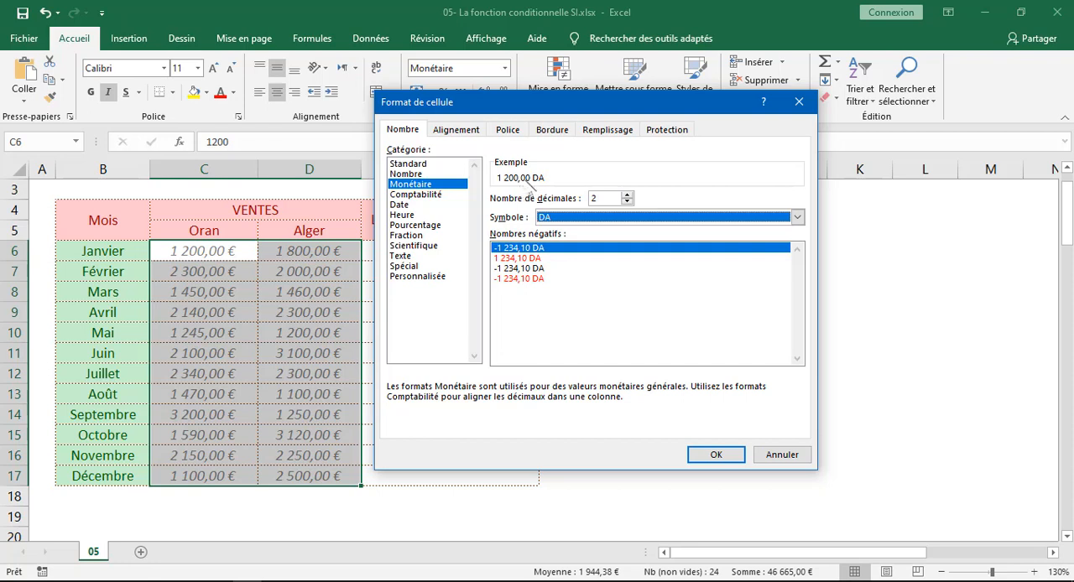
Try other decimal counts for the sales figures, return to 2 decimal places and apply the format
click(627, 195)
double_click(626, 194)
click(627, 203)
click(627, 203)
click(628, 202)
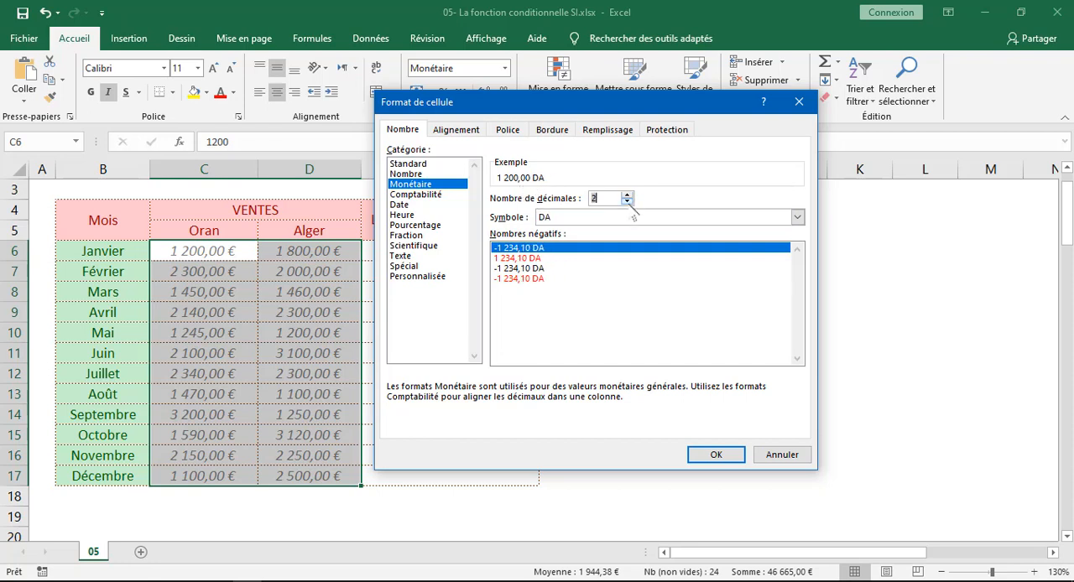
click(628, 203)
click(628, 194)
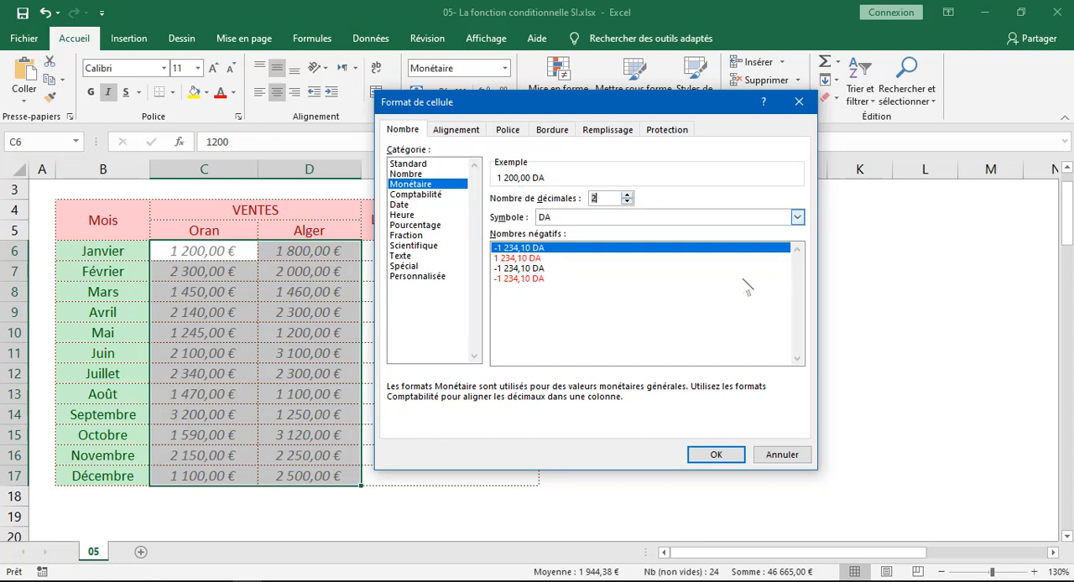
click(717, 454)
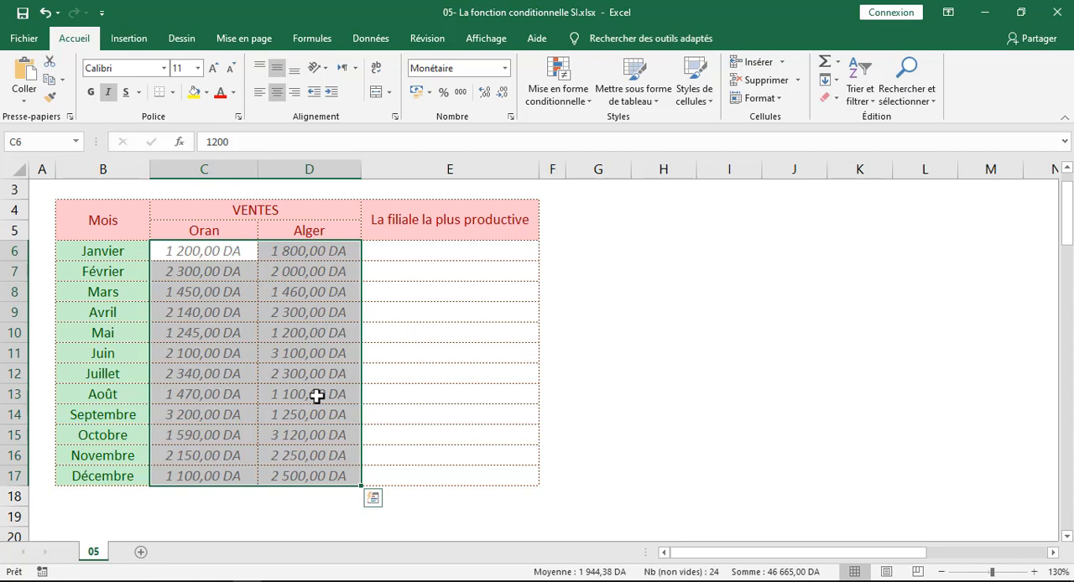
Compare January's Oran and Alger sales in C6 and D6 for the result cell E6
click(440, 256)
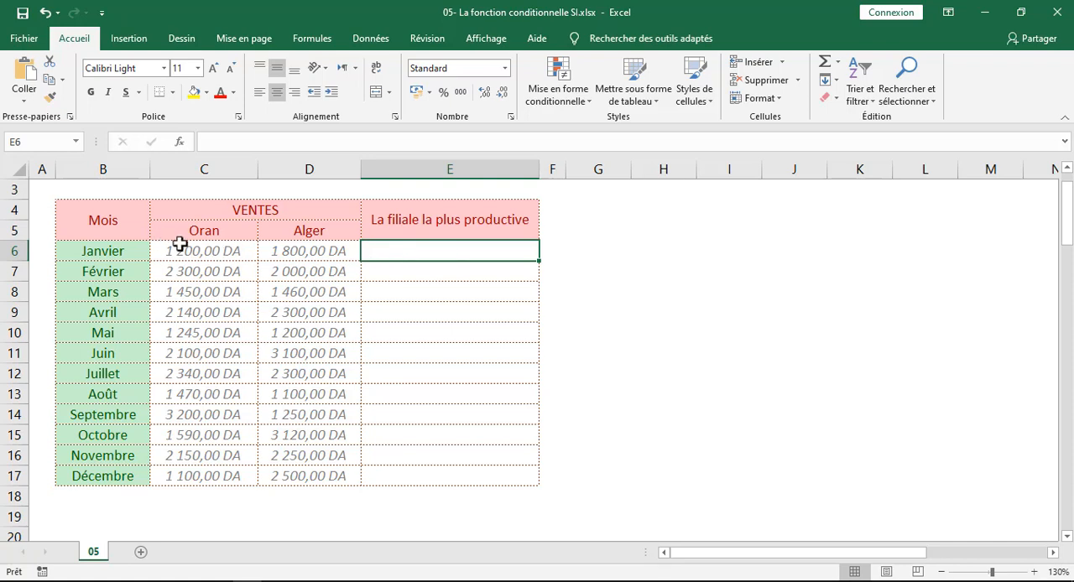
click(222, 252)
shift+click(300, 255)
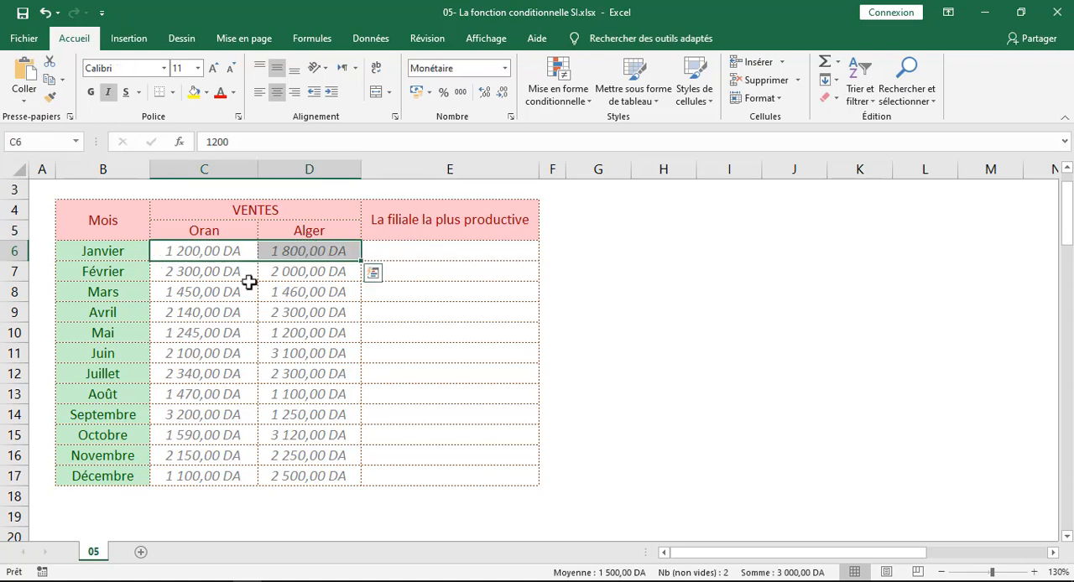
click(300, 253)
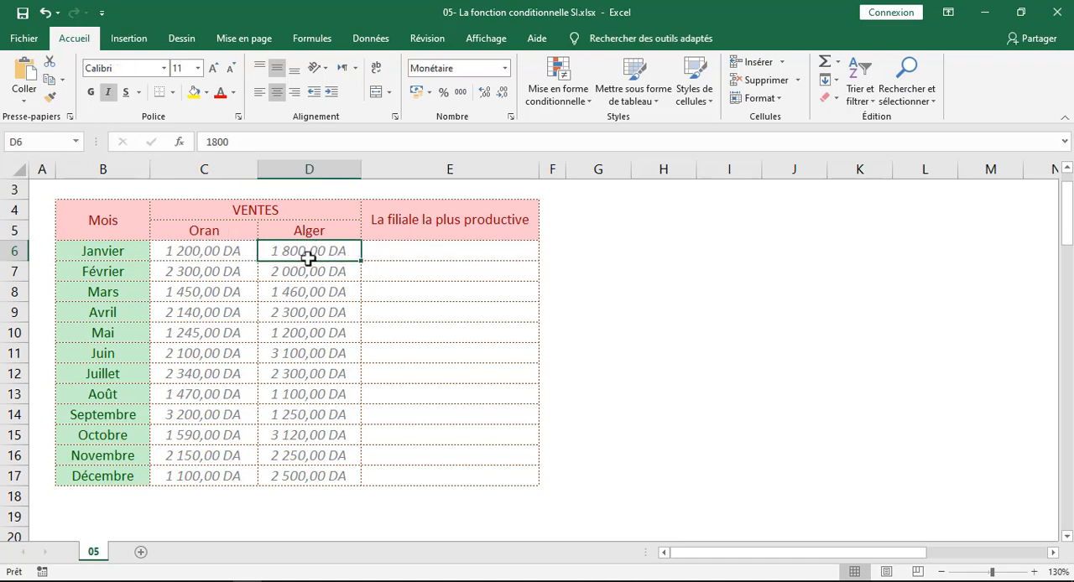
click(187, 250)
Try entering Alger by hand in E6, discard the entry and left-align the cell
click(458, 251)
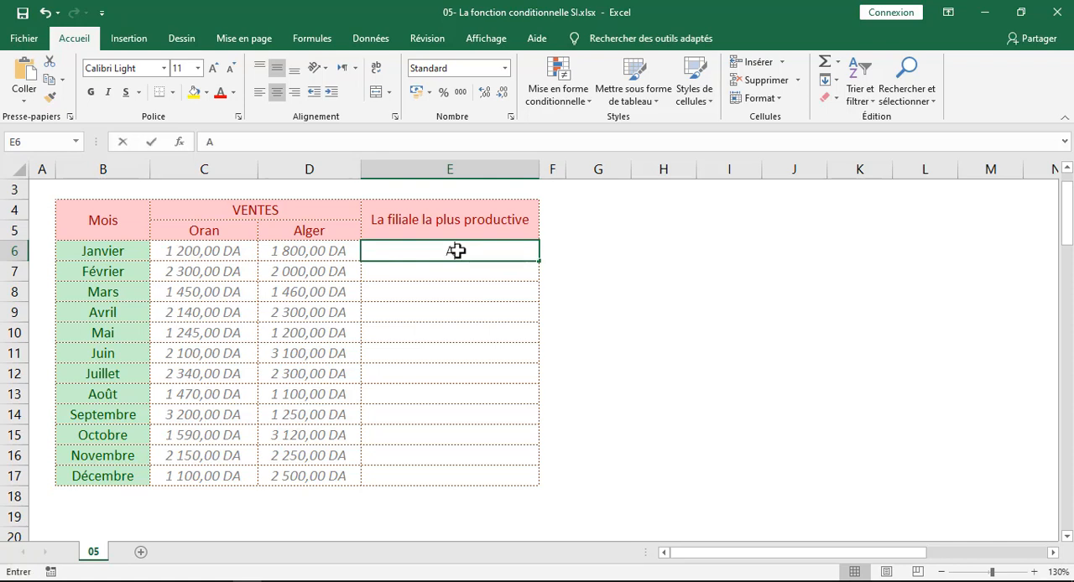
text(Alger)
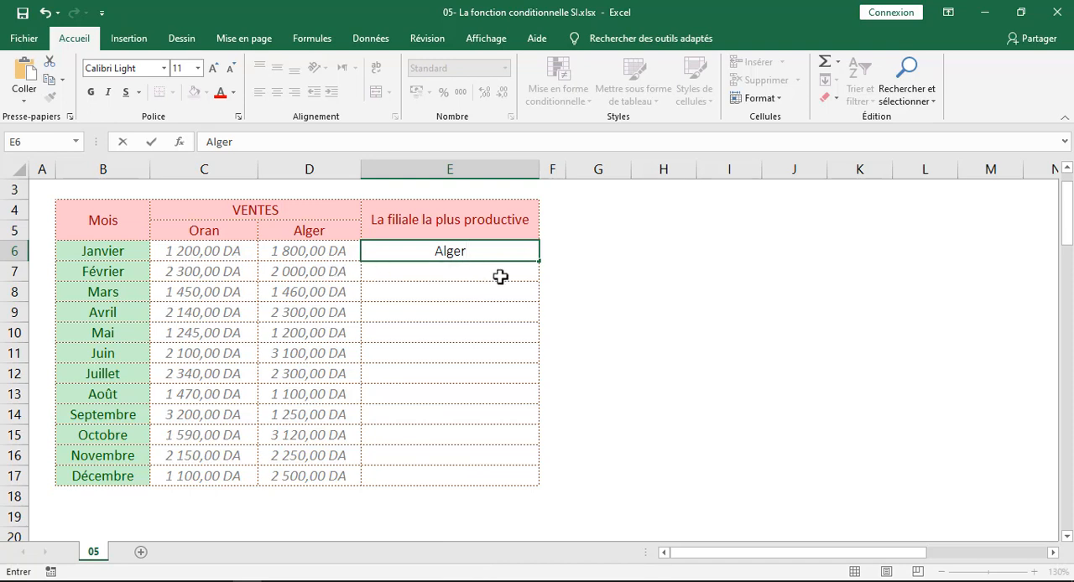
key(Escape)
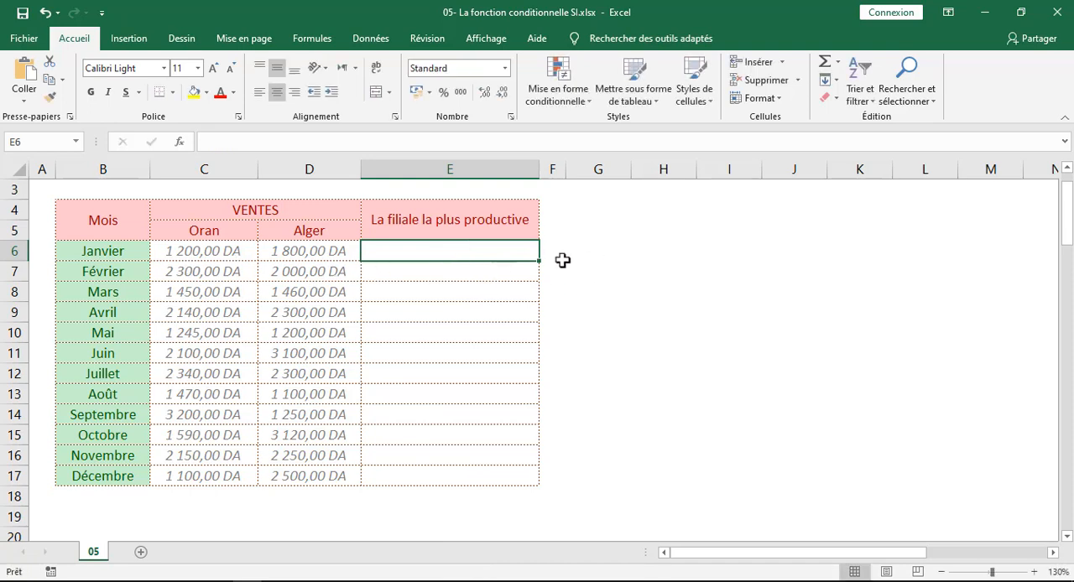
click(260, 92)
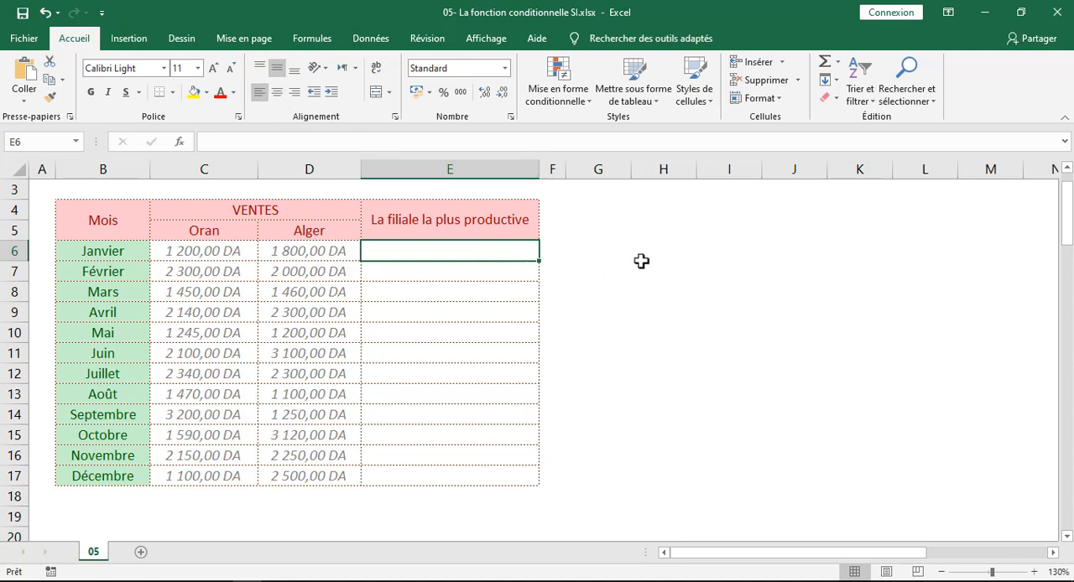
Draw a large text box beside the sales table, about rows 6 to 15, and write =SI(ARG1; in it
click(126, 39)
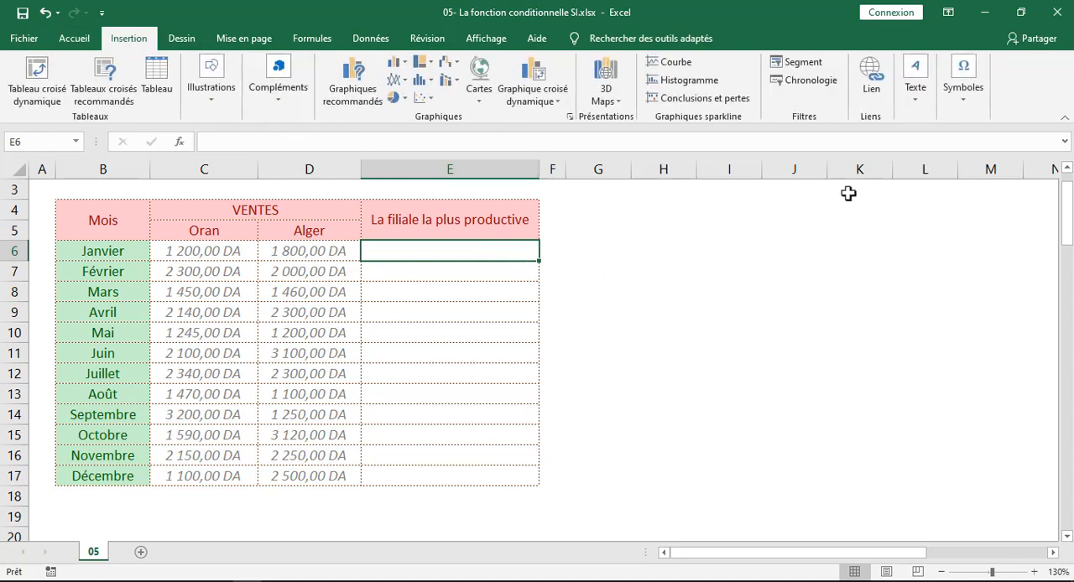
click(907, 113)
click(893, 159)
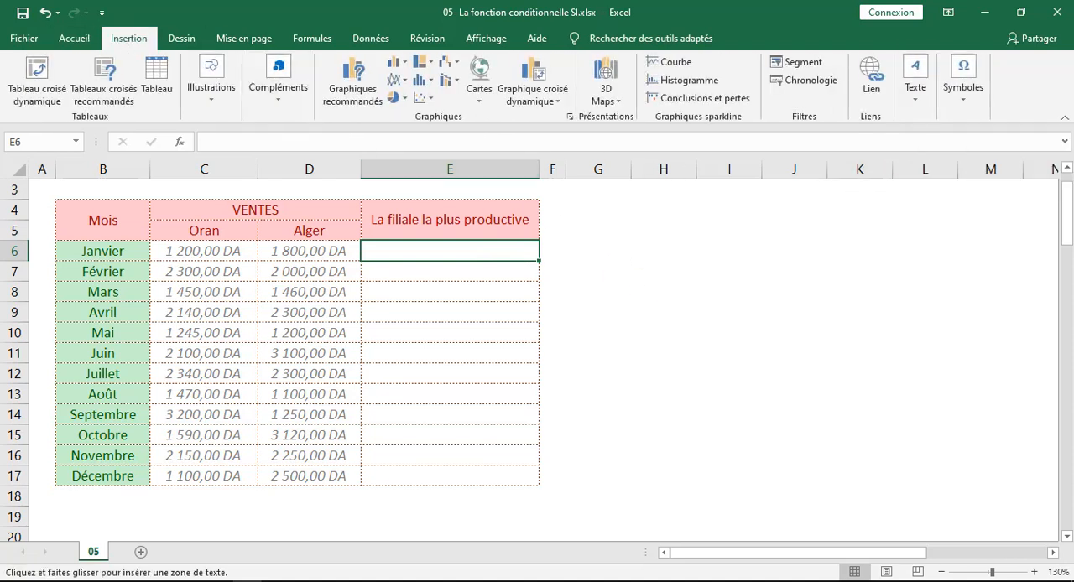
drag(608, 243, 973, 453)
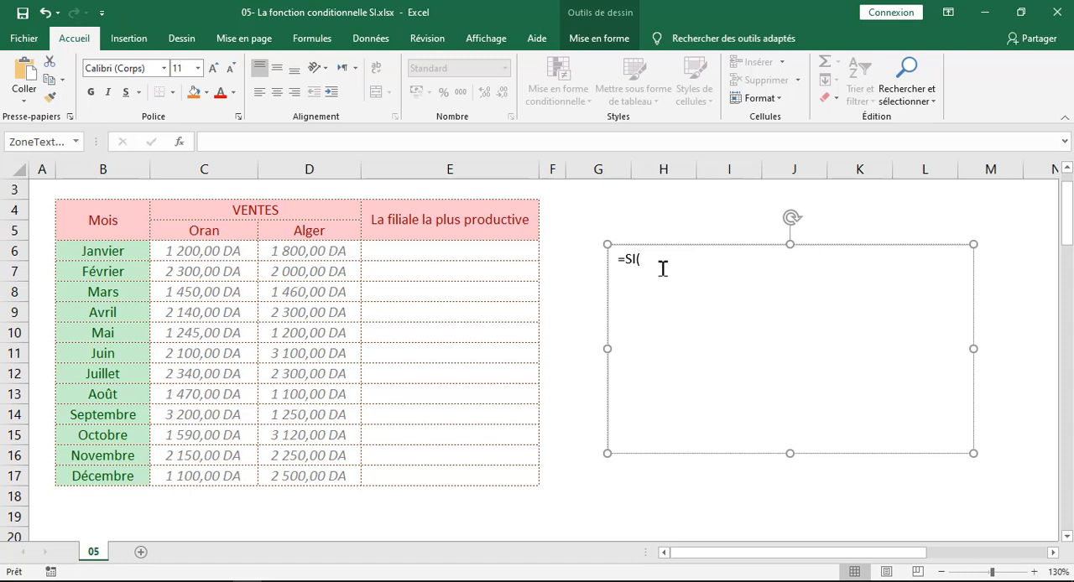
text(ARG1;)
Switch to the keyboard image in Photos, enlarge it to examine the semicolon key, and return to the workbook
click(673, 580)
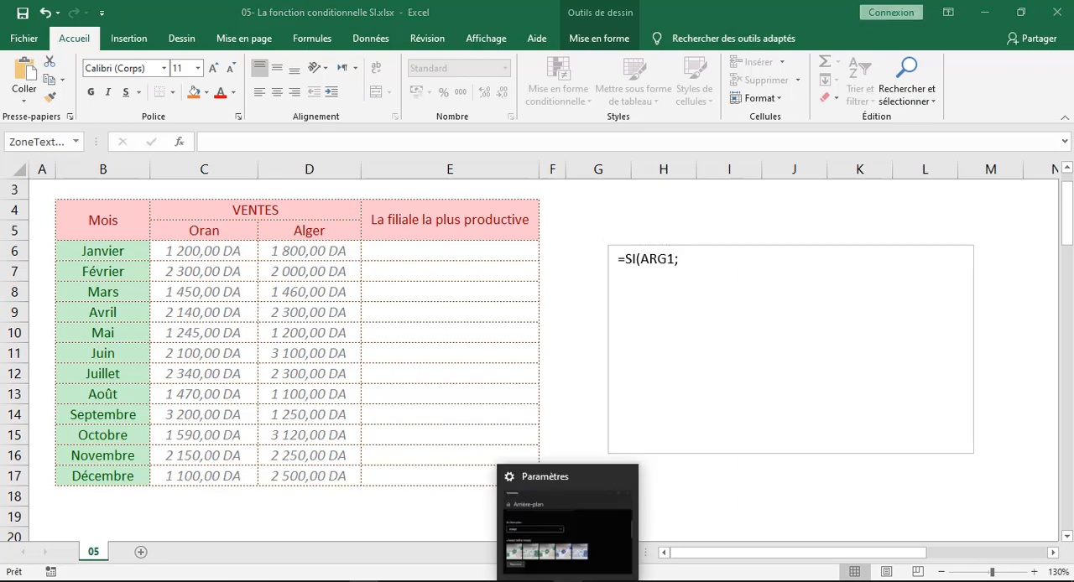
click(597, 581)
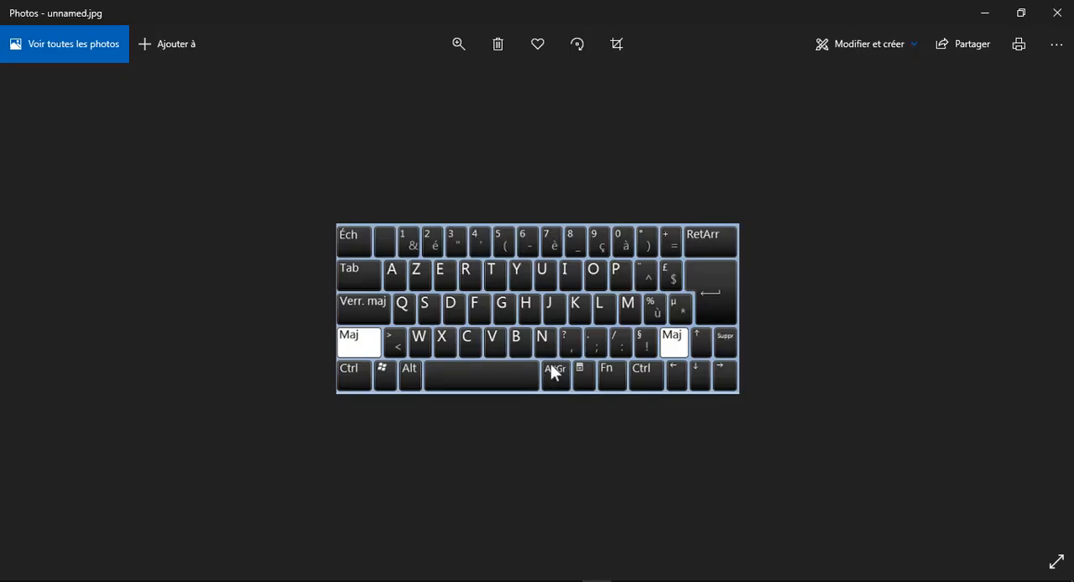
scroll(551, 364, up, 3)
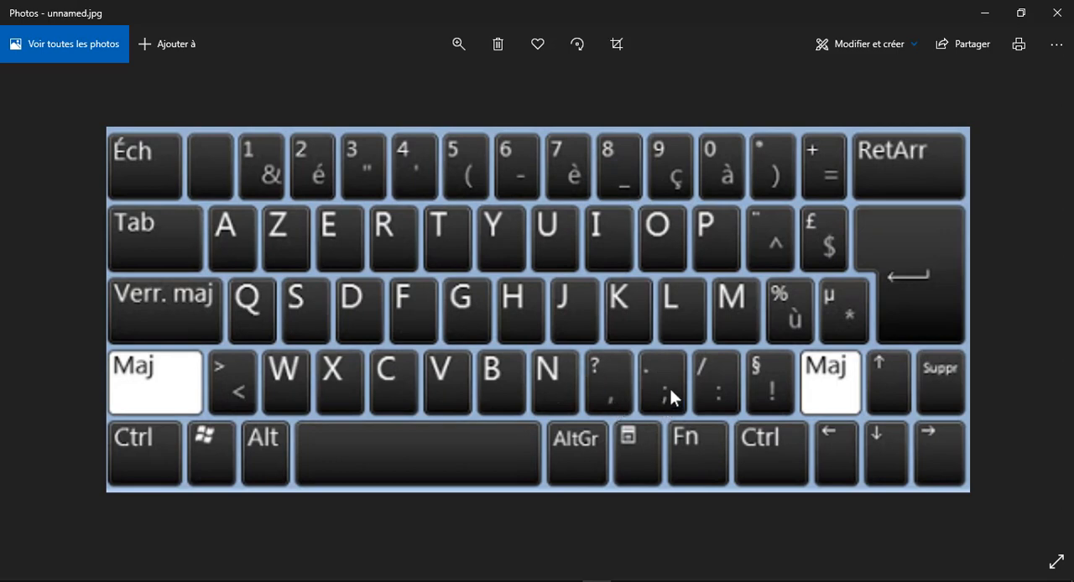
click(987, 15)
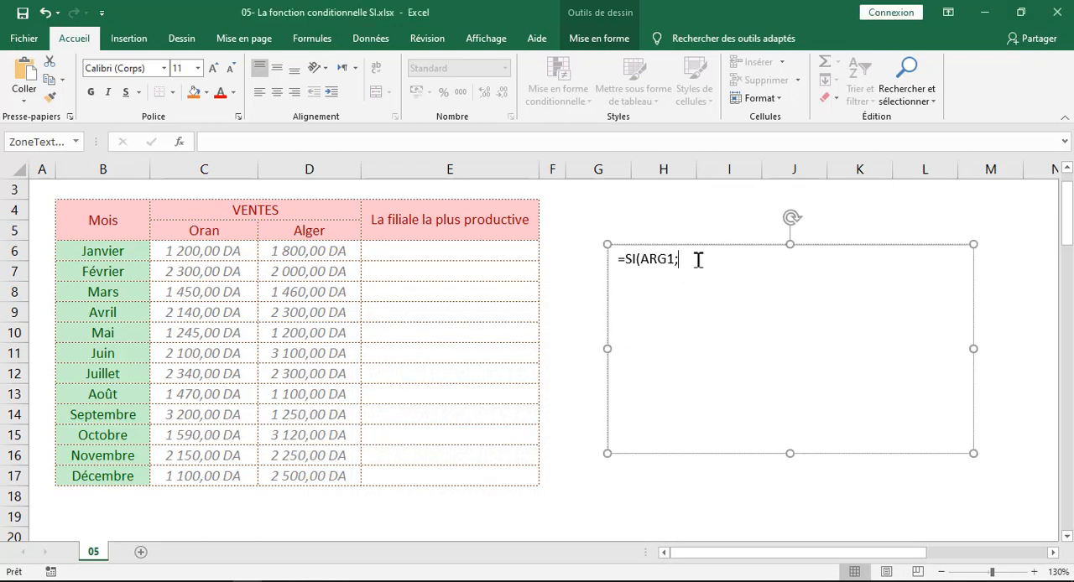
Complete the syntax in the text box so that it reads =SI(ARG1;ARG2;ARG3)
text(ARG2;ARG3)
Enlarge the SI syntax text in the text box to font size 20
drag(755, 258, 613, 259)
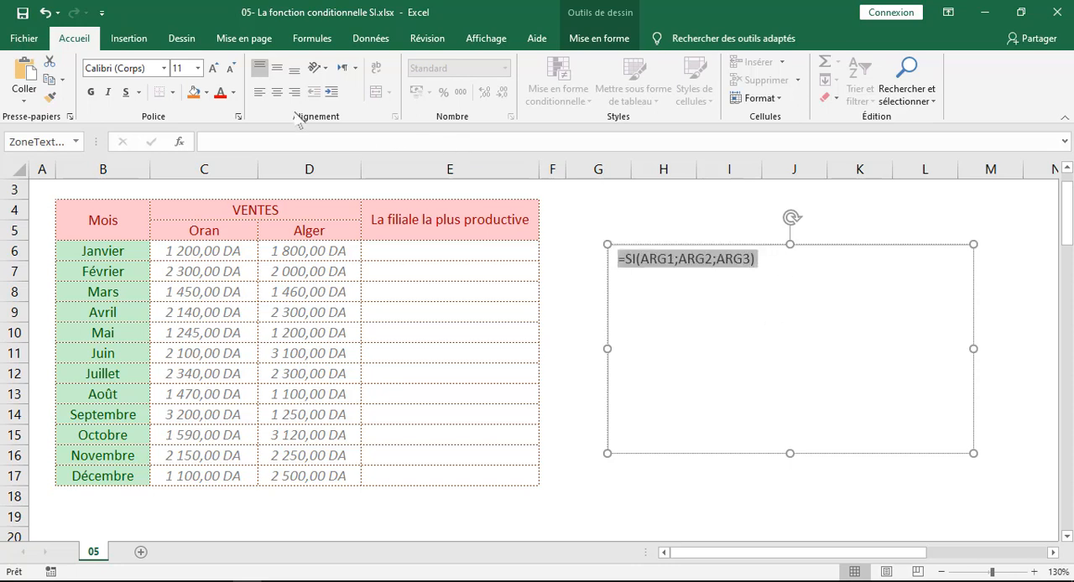
click(213, 68)
click(213, 68)
click(213, 68)
click(213, 68)
click(214, 68)
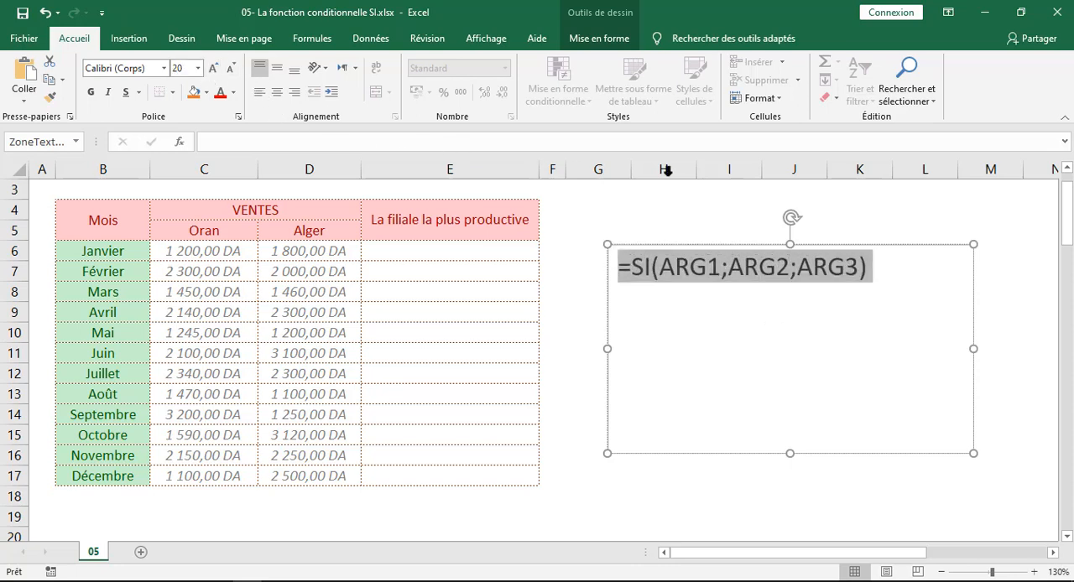
Examine ARG1 of the SI syntax alongside January's Oran and Alger sales in C6 and D6, and continue to ARG2
click(720, 267)
drag(720, 267, 663, 267)
key(End)
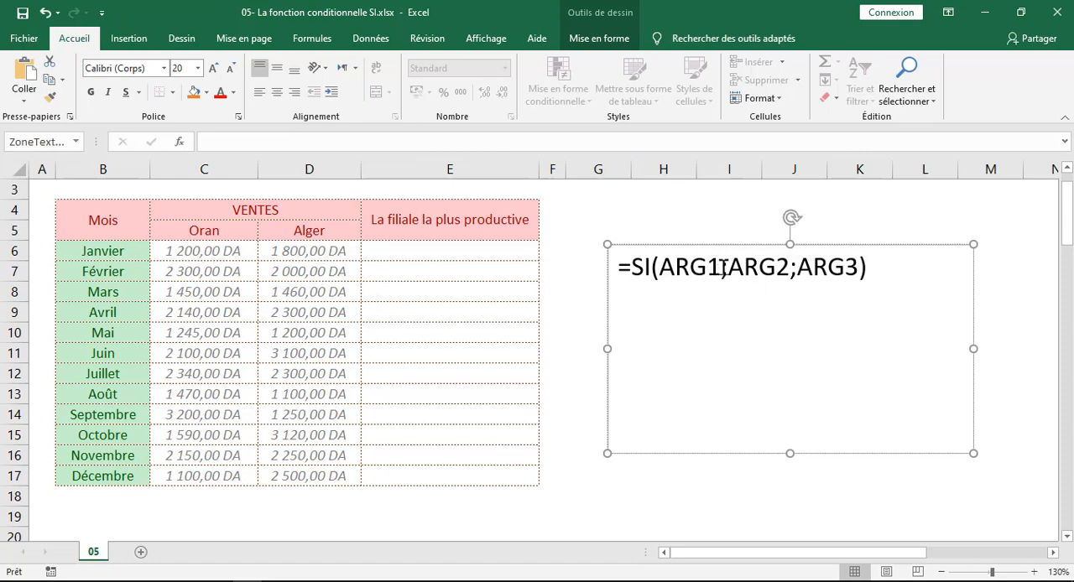
drag(720, 267, 656, 267)
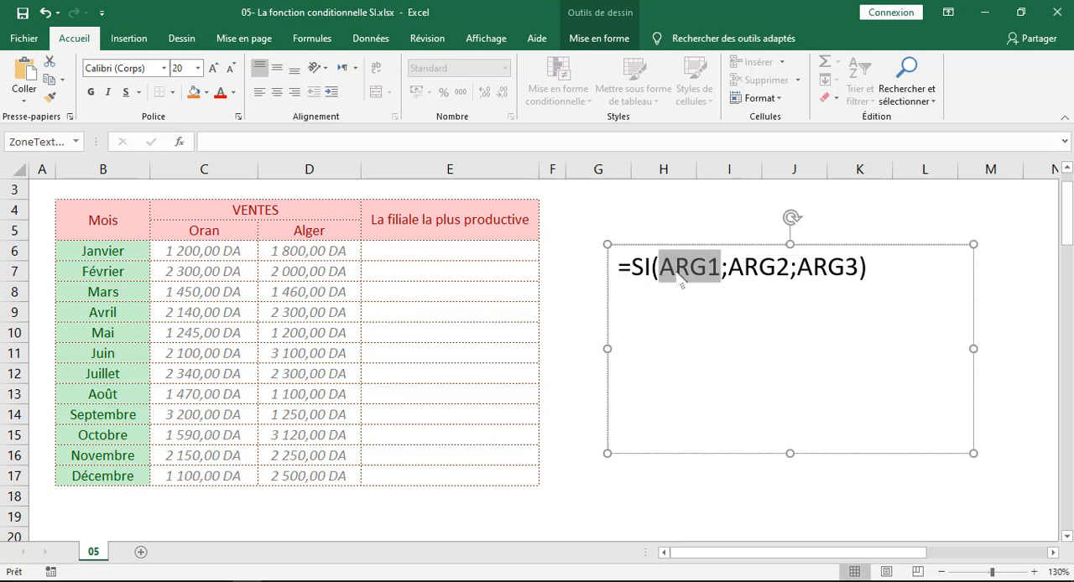
click(210, 250)
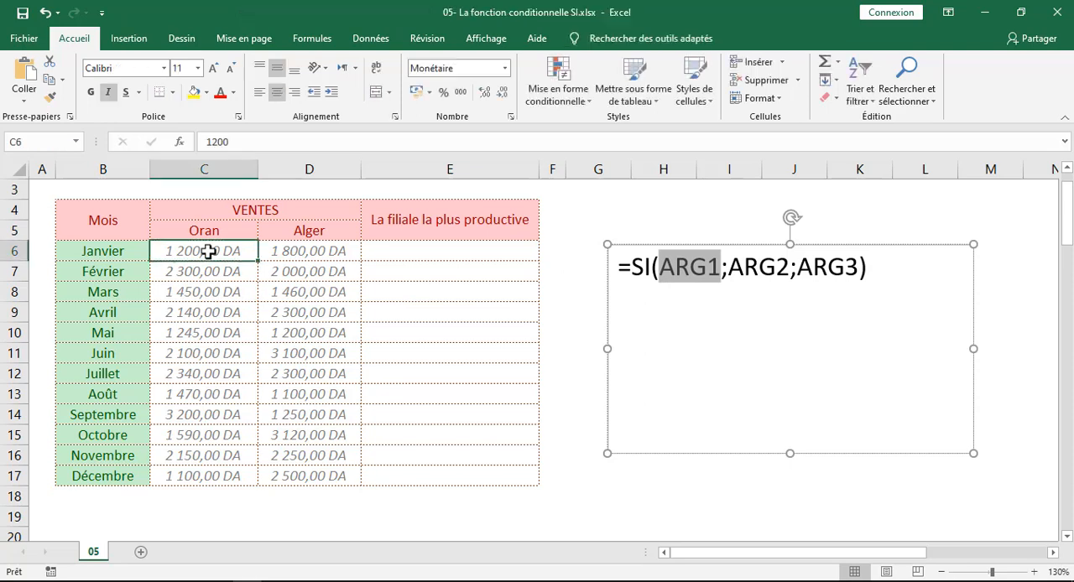
click(683, 265)
click(193, 246)
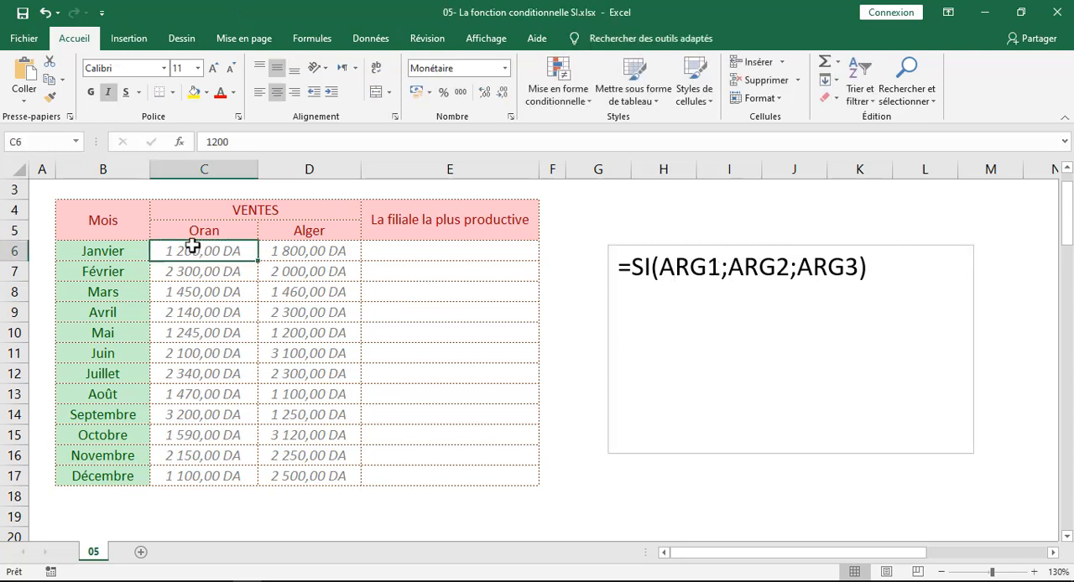
click(297, 250)
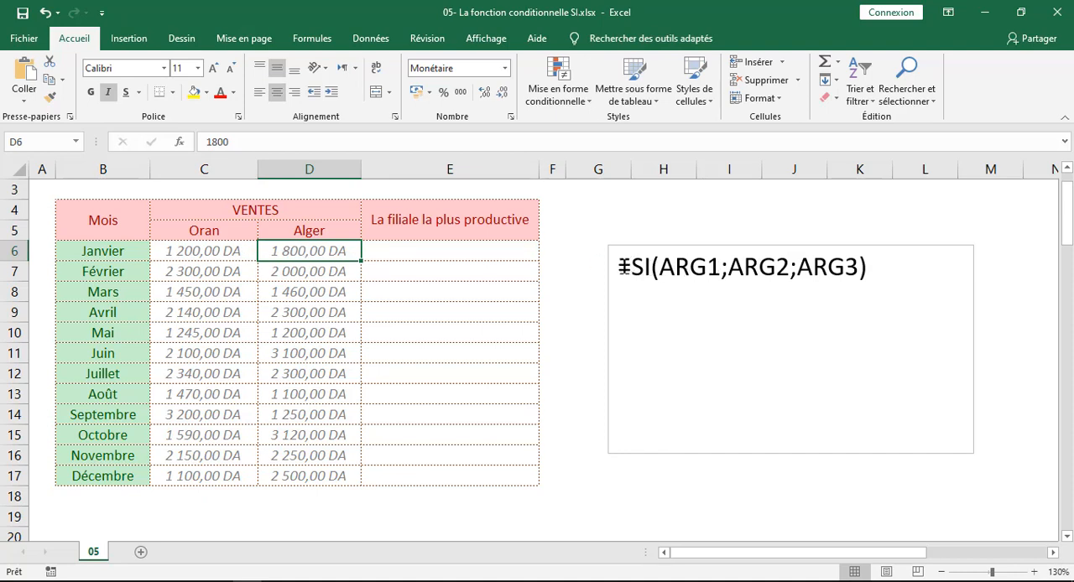
click(217, 250)
click(308, 250)
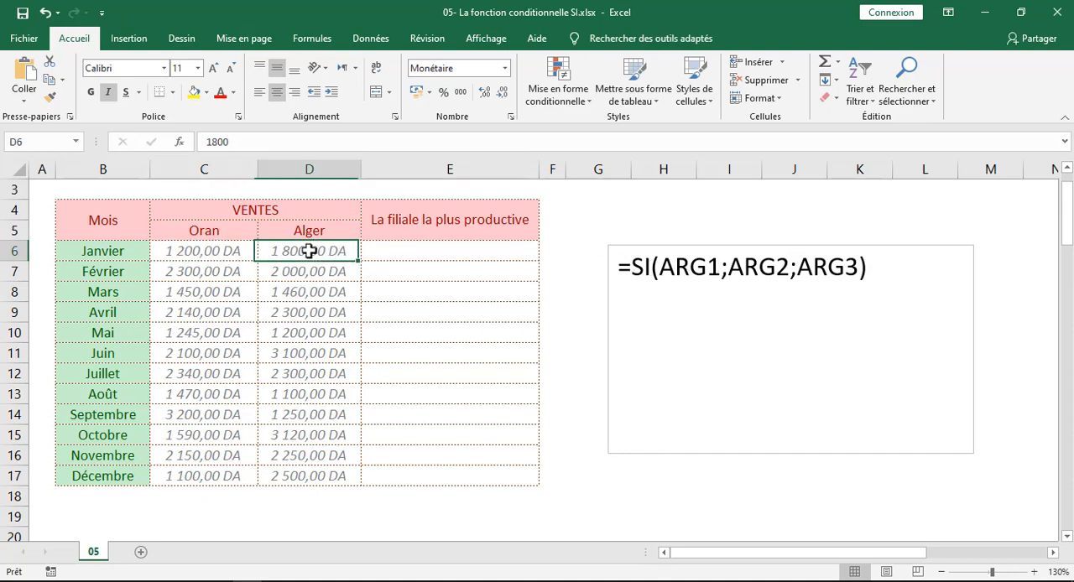
click(752, 266)
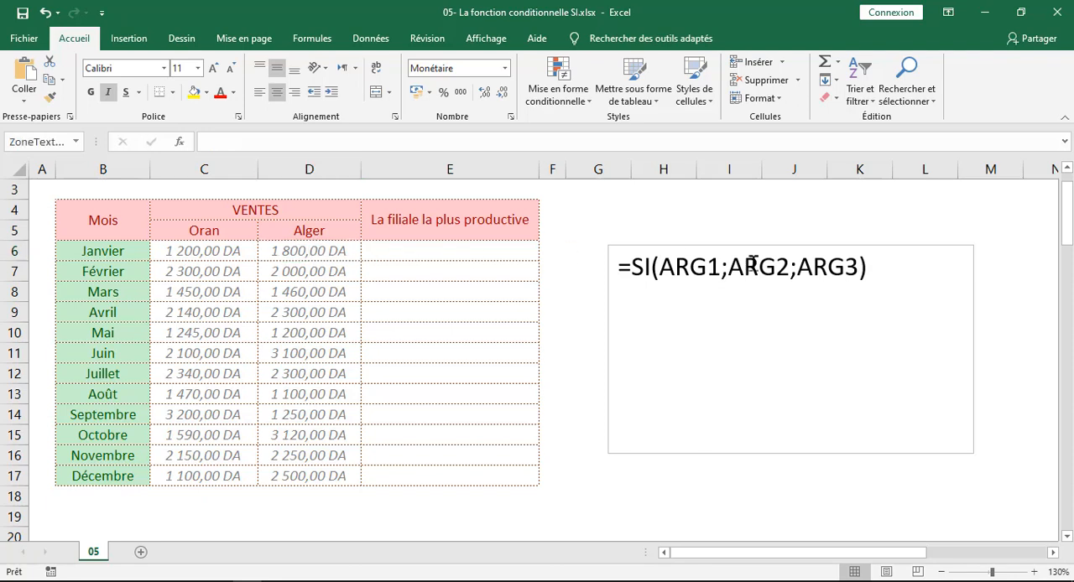
Review E6, January's sales in D6 and C6, and ARG3 of the syntax, and widen the text box to about column M's far edge
click(445, 250)
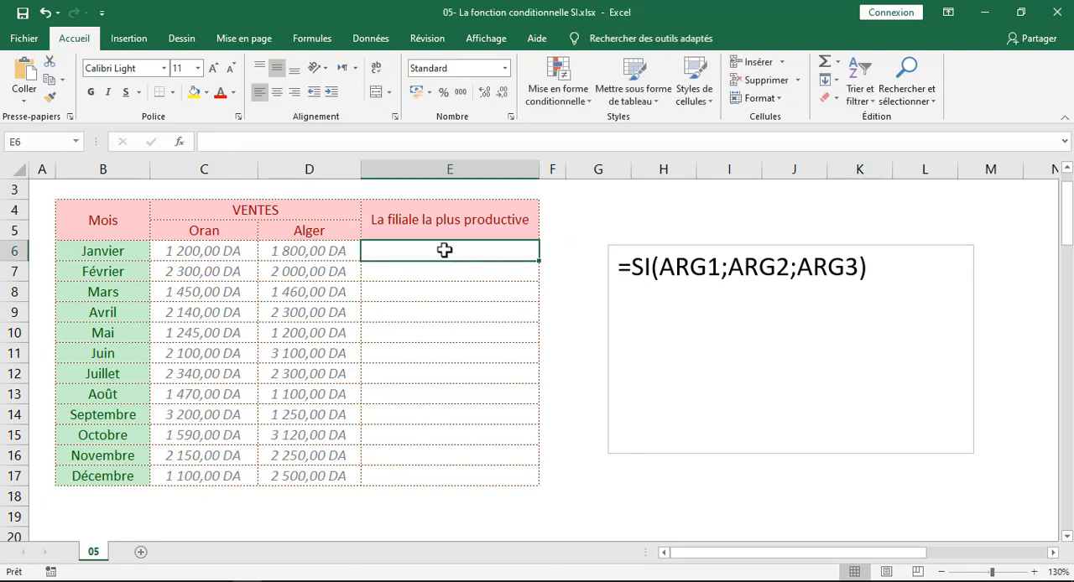
click(315, 251)
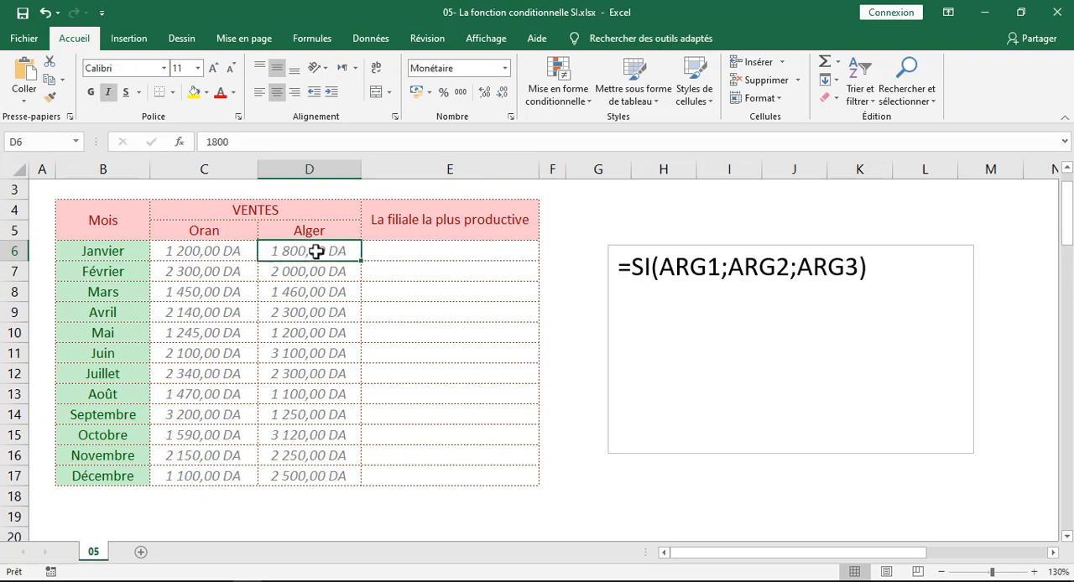
click(206, 250)
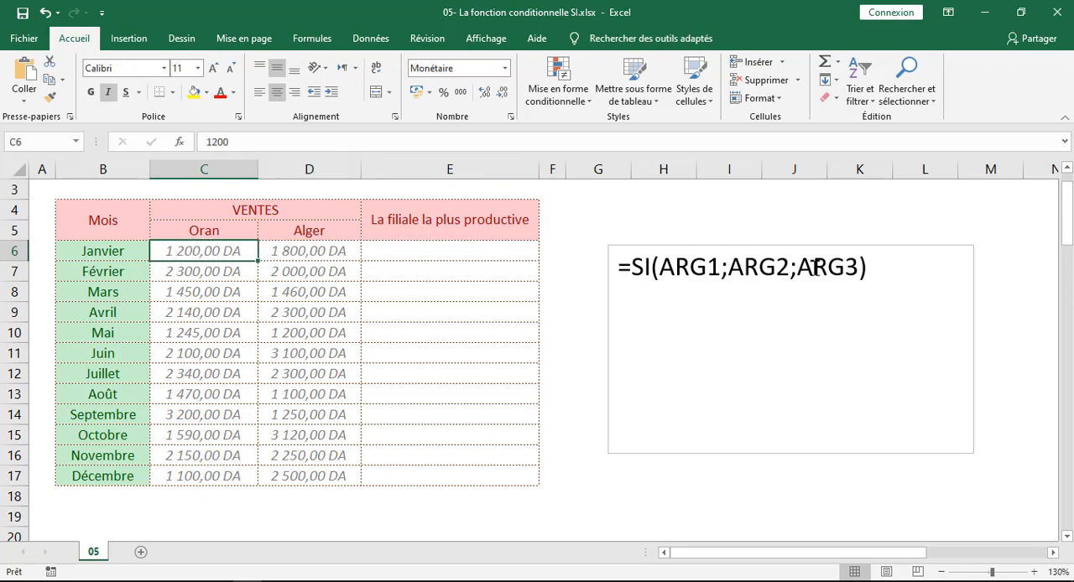
click(812, 267)
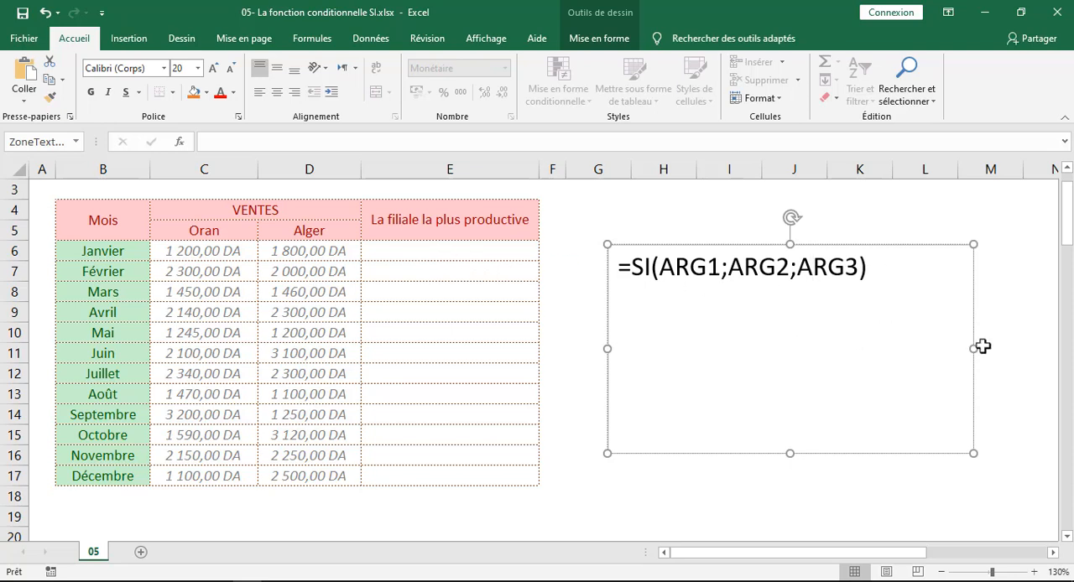
drag(983, 346, 1039, 346)
Begin January's formula in E6 with the SI function and an opening parenthesis, =SI(
click(412, 252)
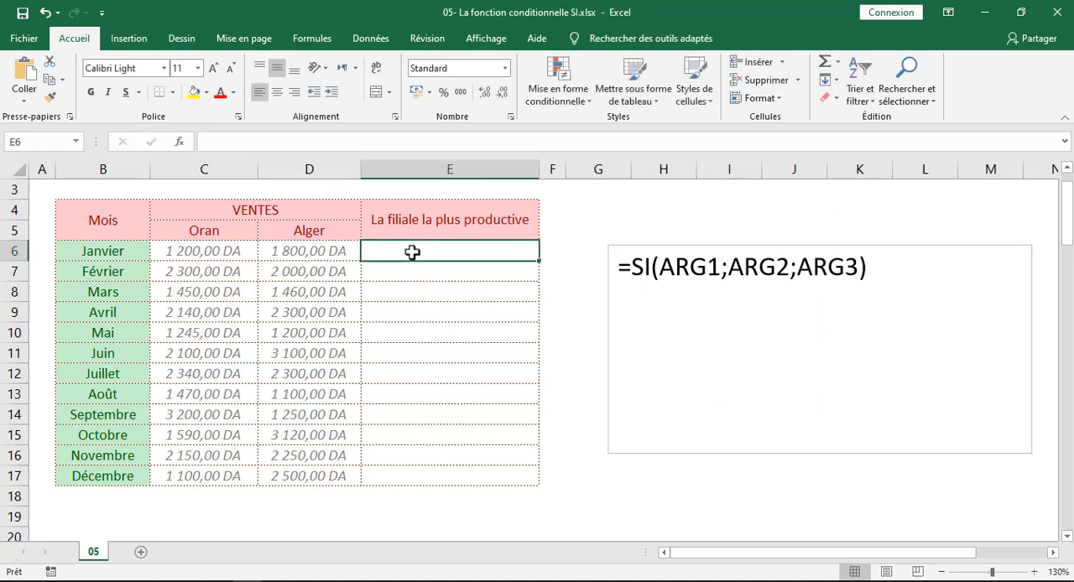
text(=)
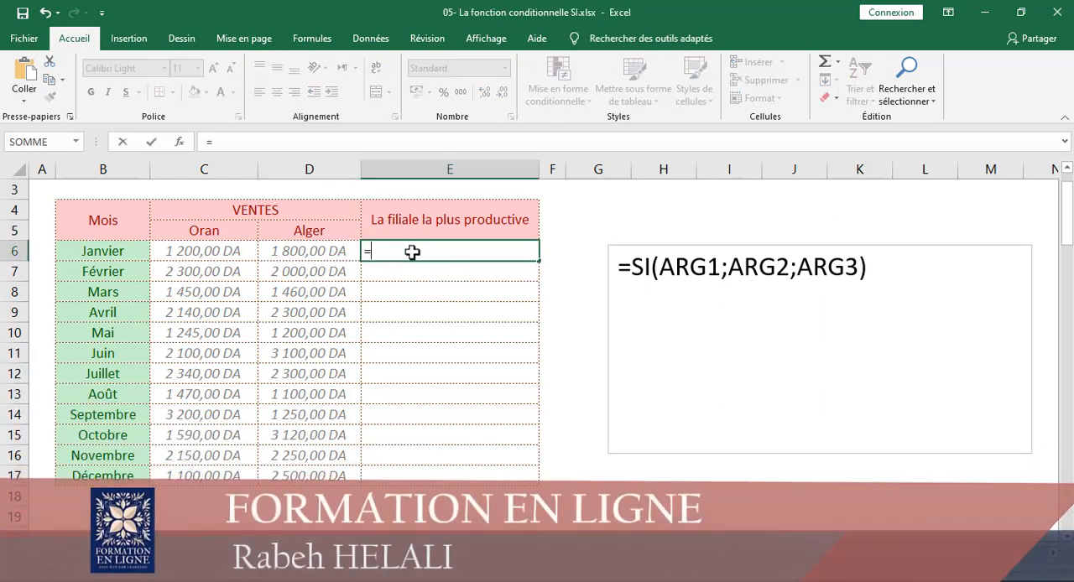
text(S)
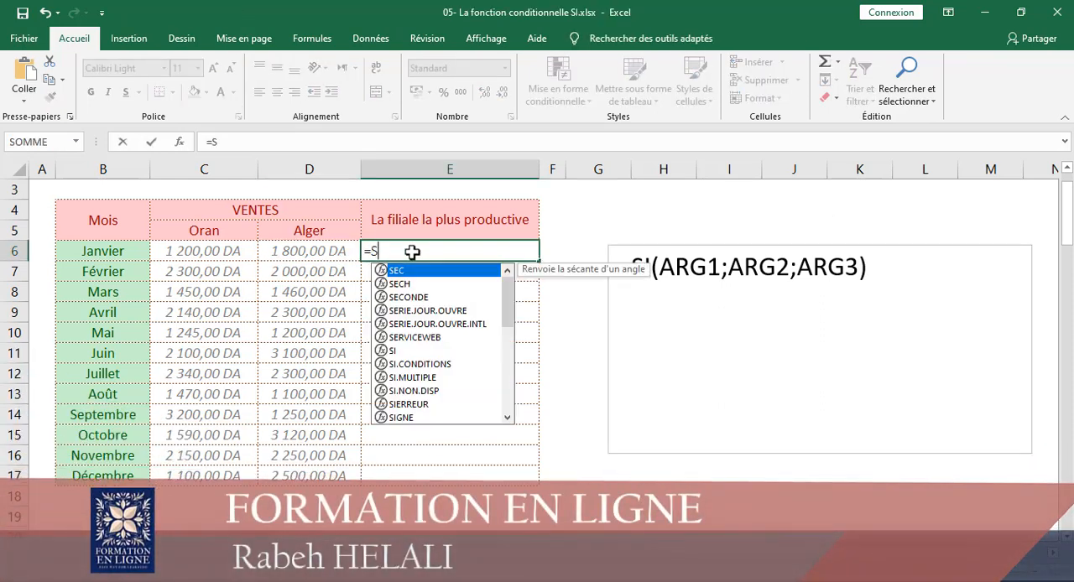
text(I)
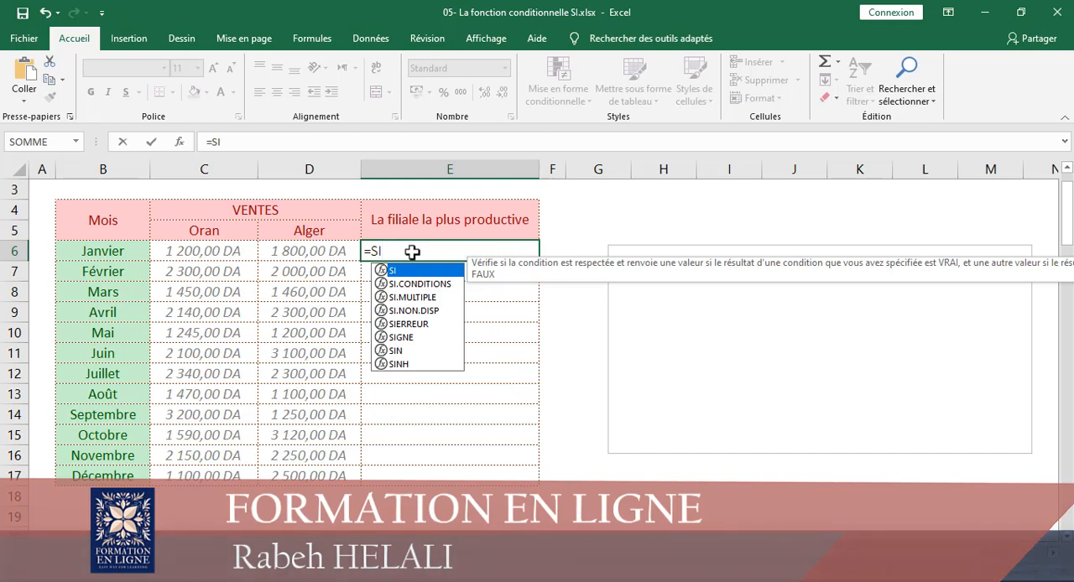
text(()
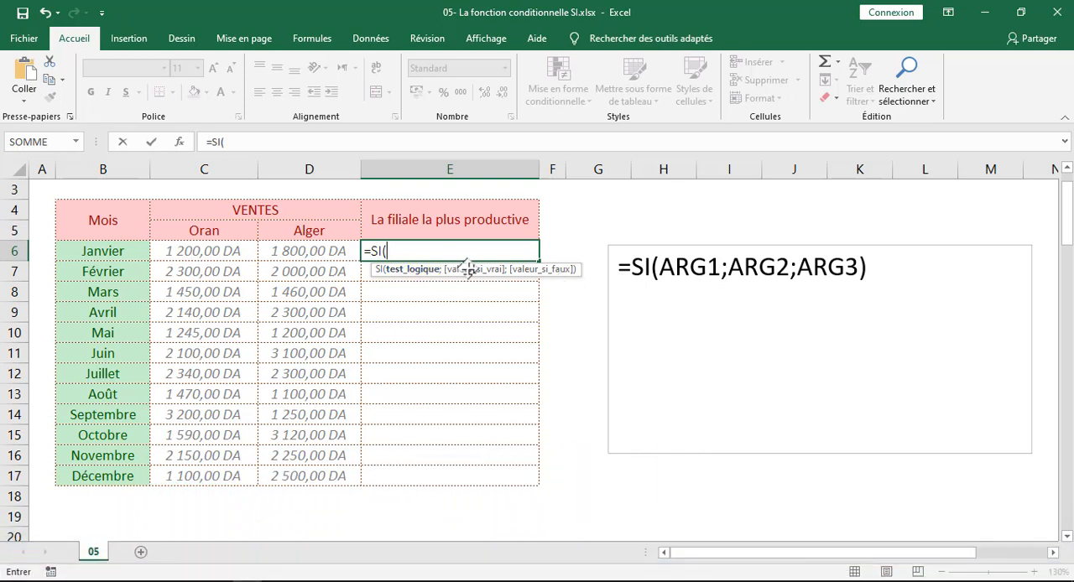
click(727, 272)
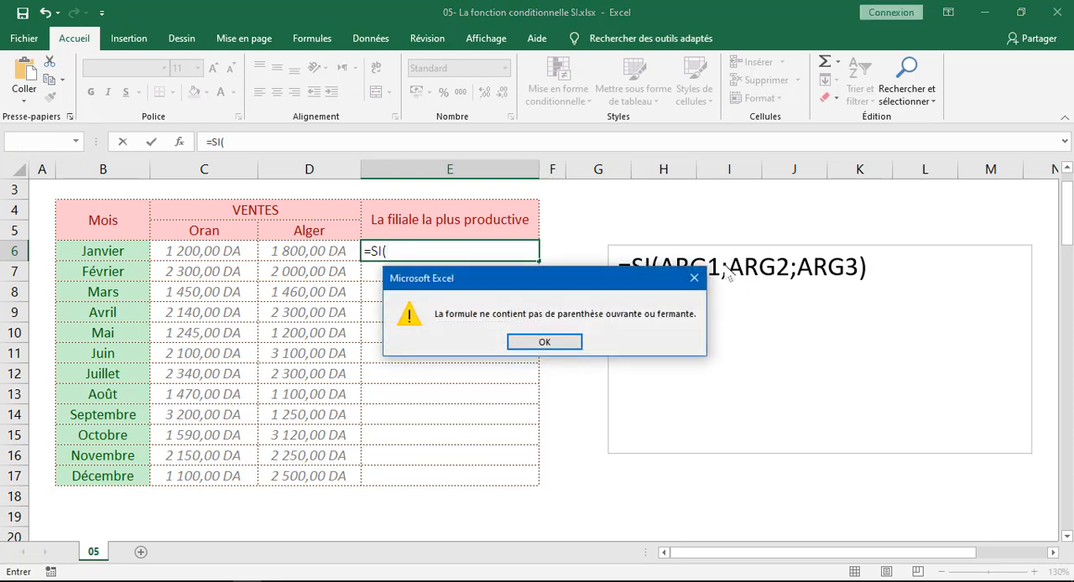
click(694, 278)
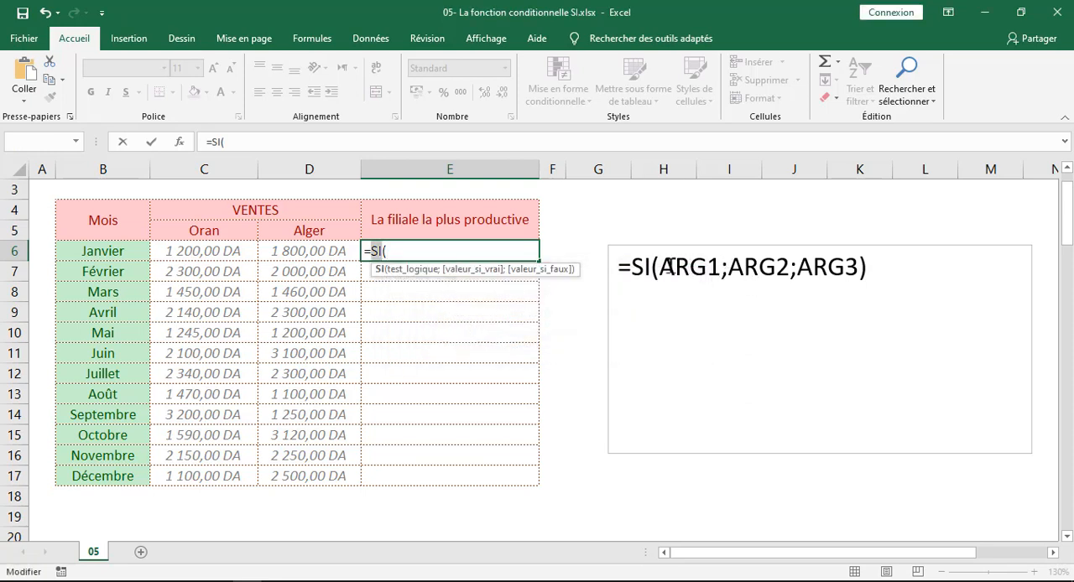
click(727, 267)
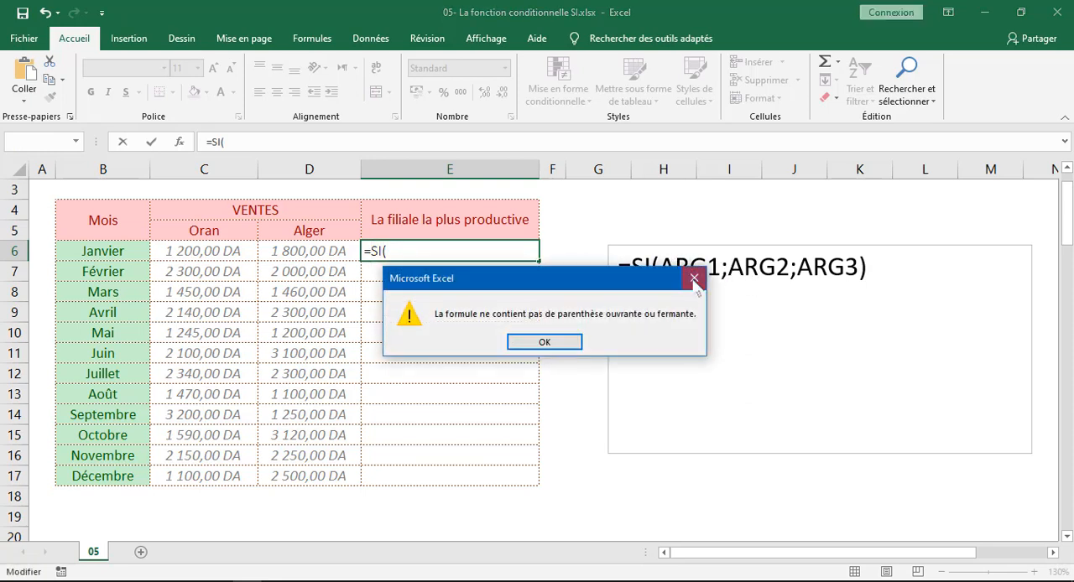
click(694, 278)
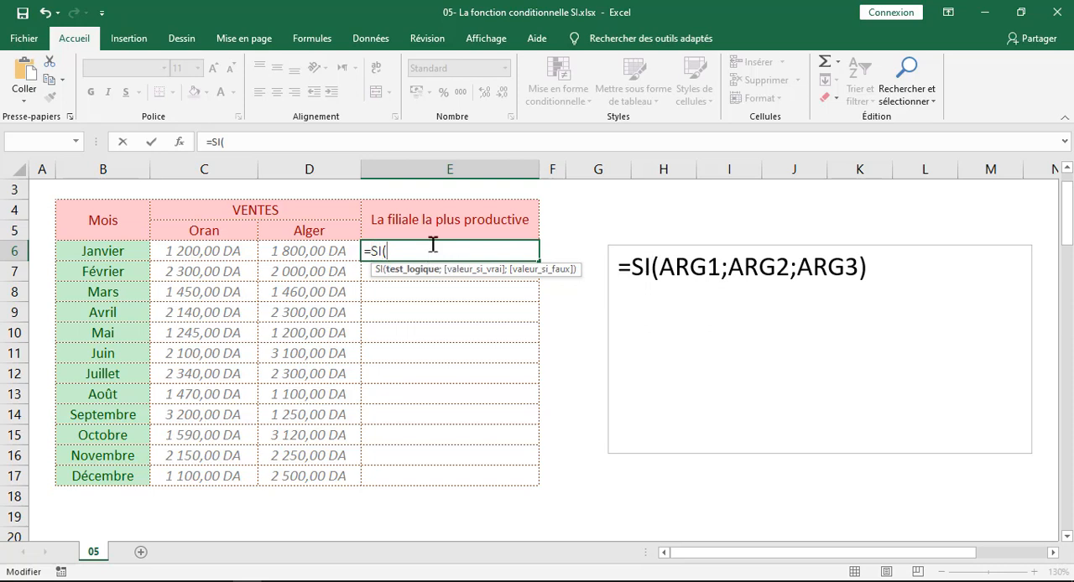
Set the SI function's logical test to C6>D6, ending the argument with a semicolon
click(205, 250)
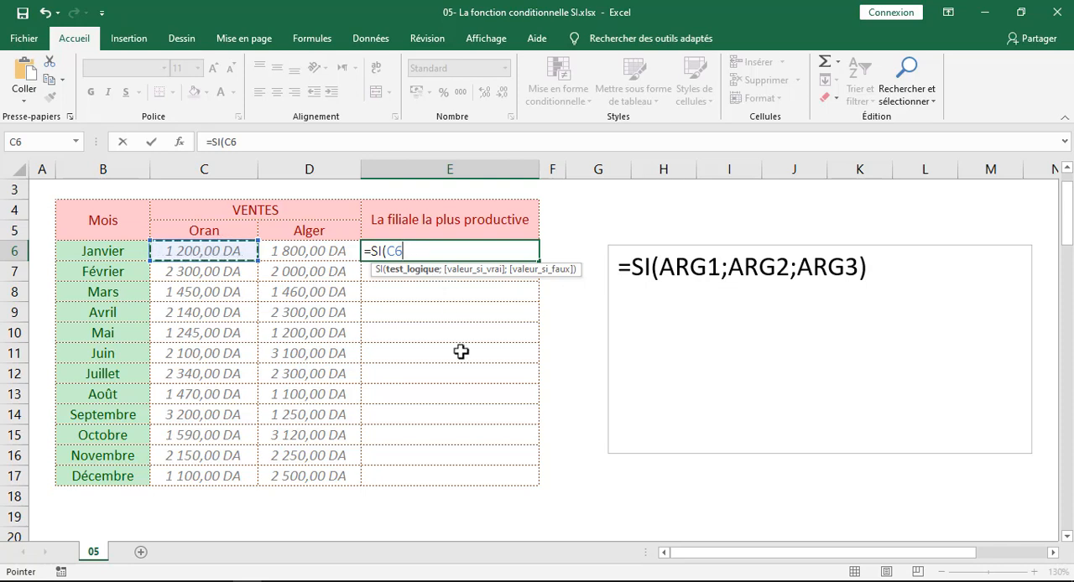
text(>)
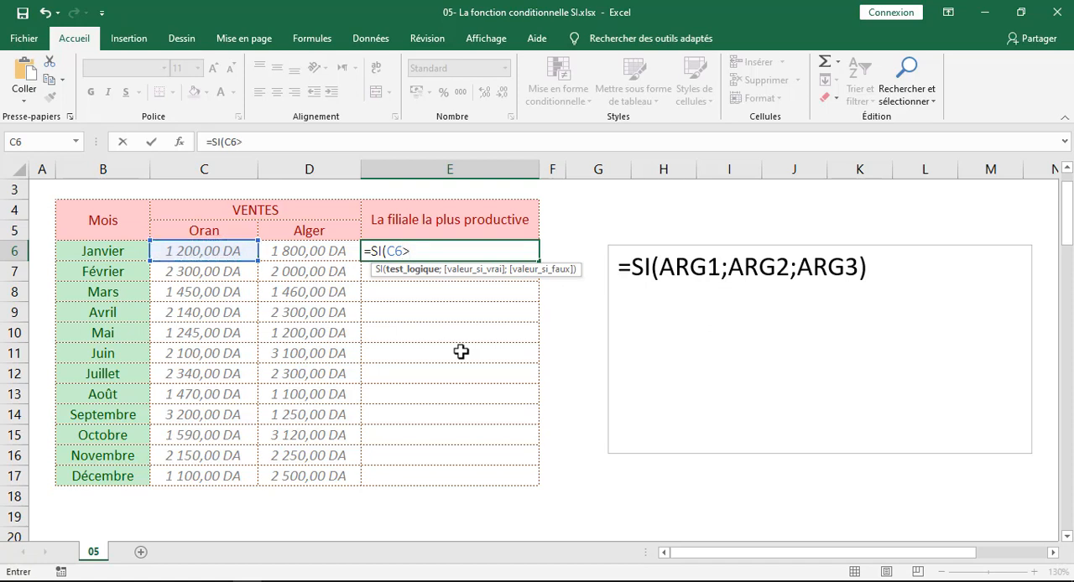
click(337, 248)
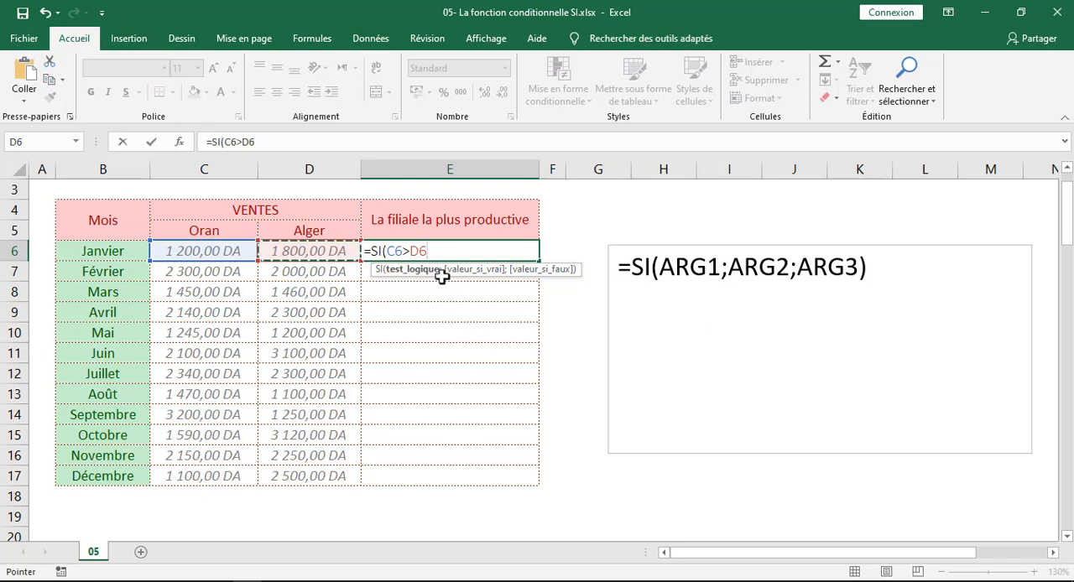
text(;)
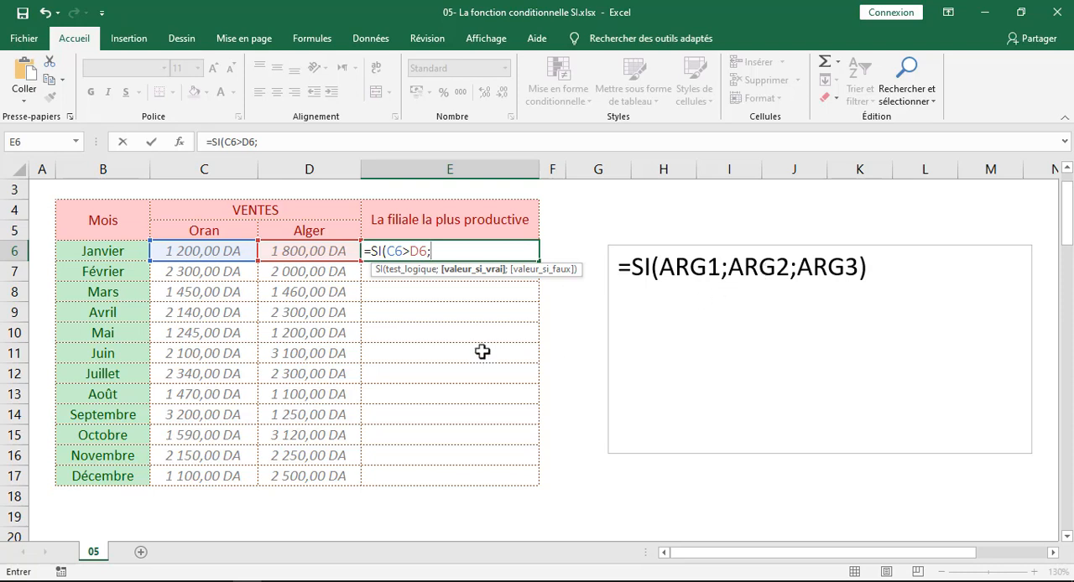
Supply Oran as the value if true and Alger as the value if false, both unquoted, and close the parenthesis
text(Oran)
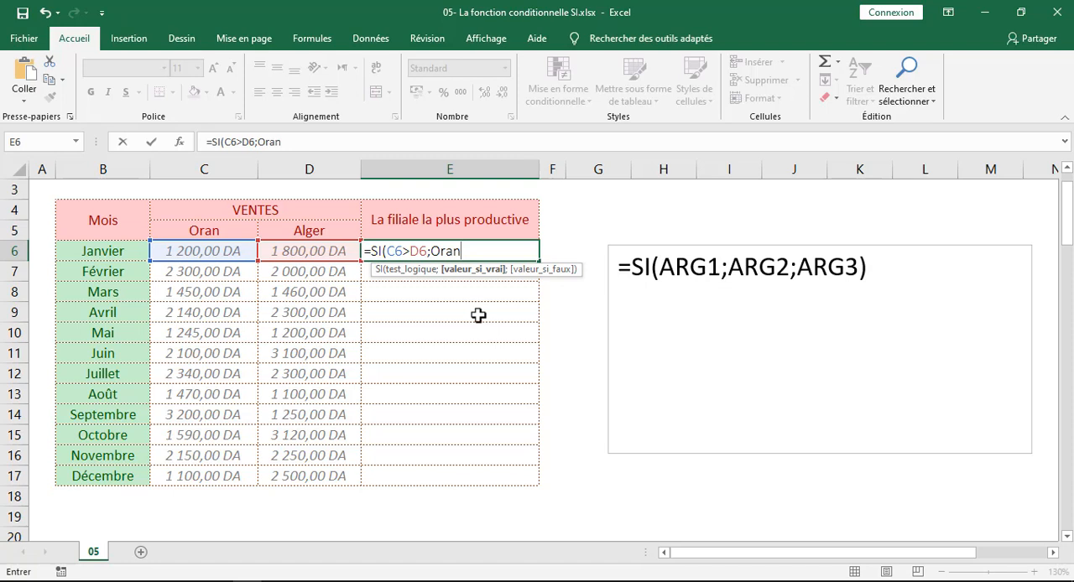
text(;)
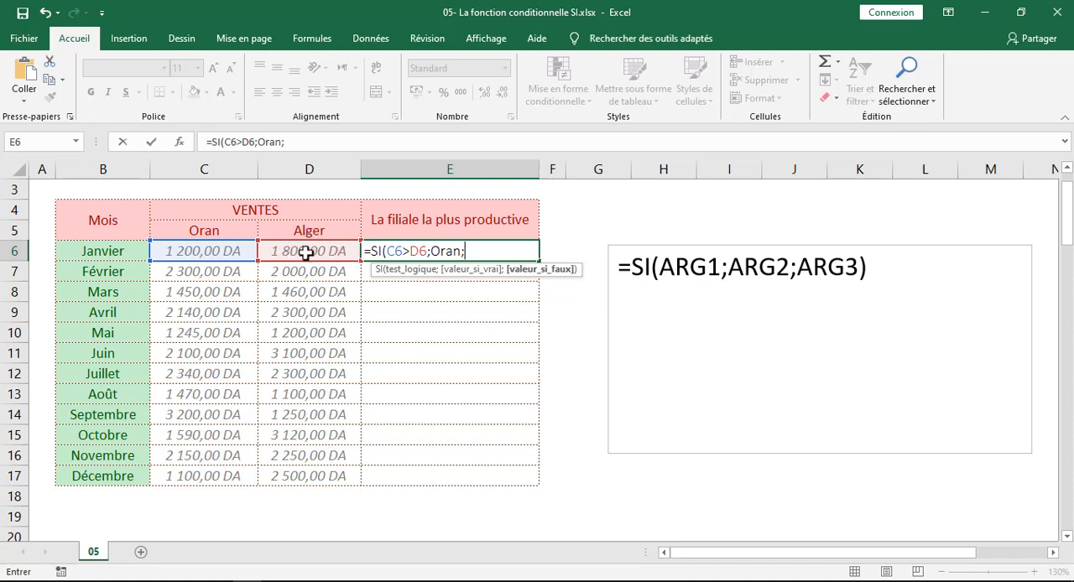
text(Alger)
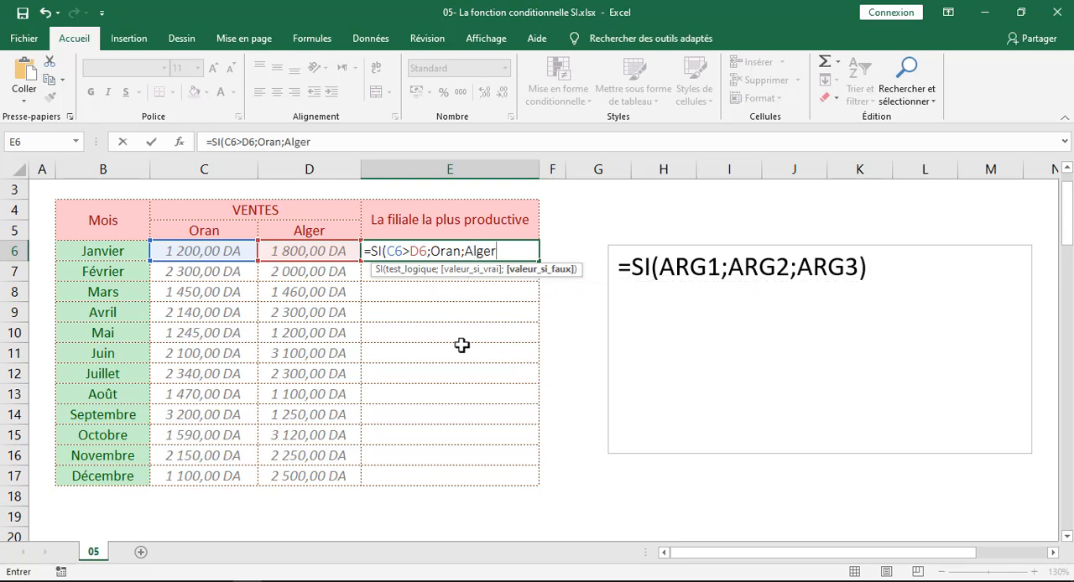
text())
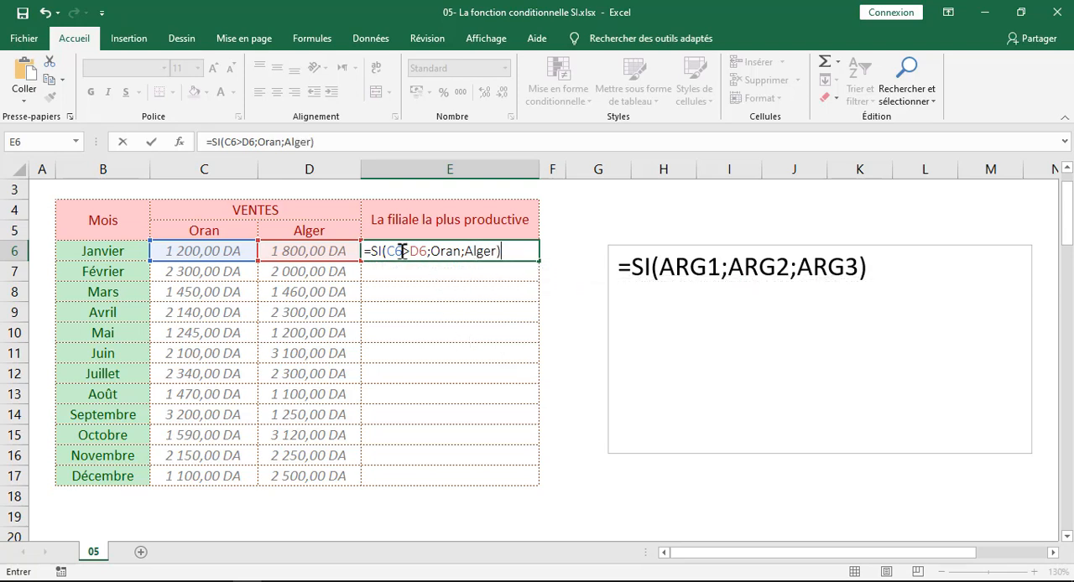
Copy the whole E6 formula onto a new line below the SI syntax in the text box
drag(506, 250, 356, 251)
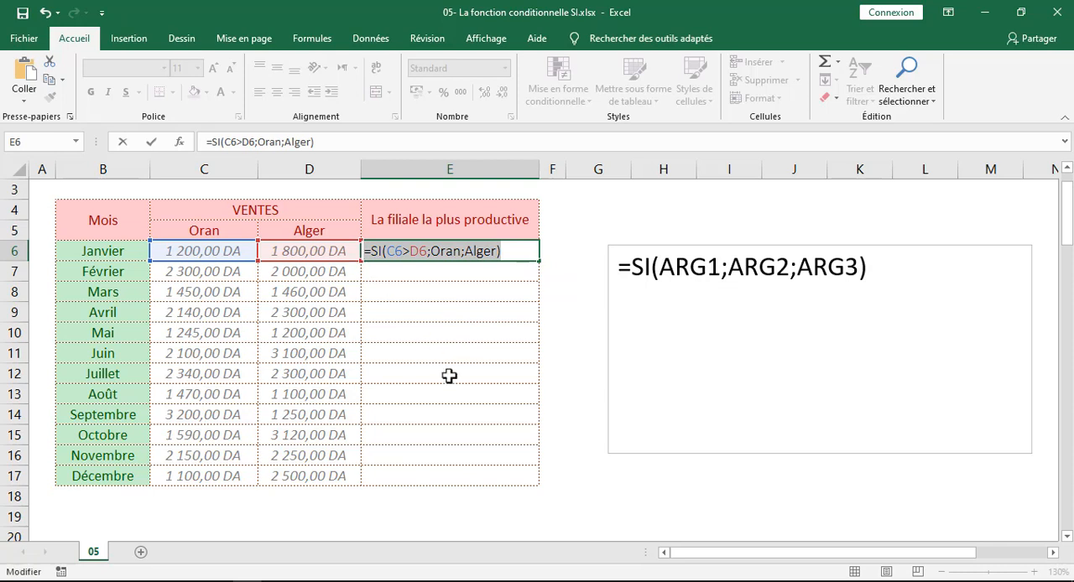
click(899, 267)
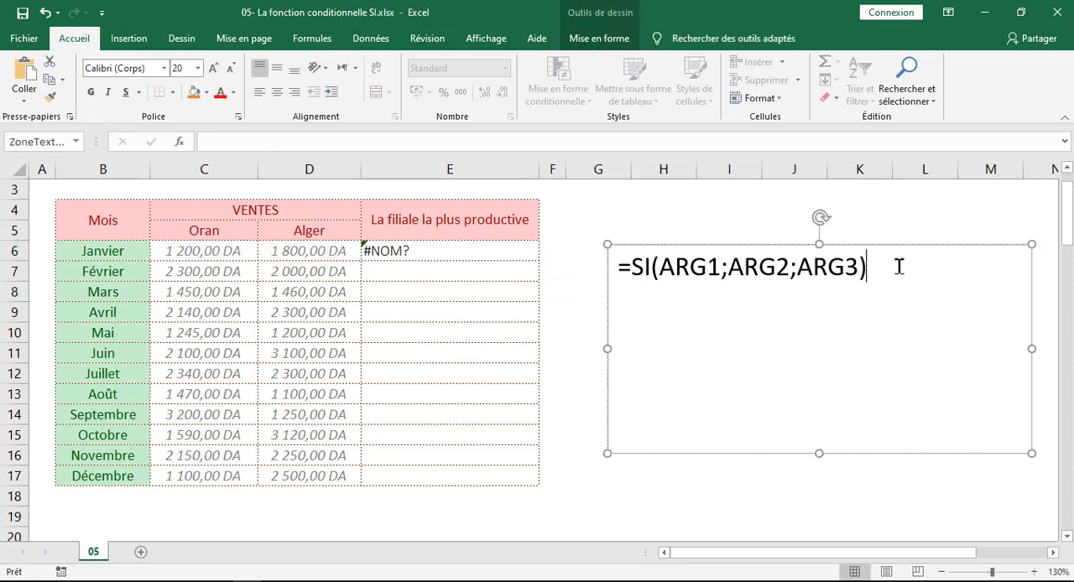
key(Return)
key(ctrl+v)
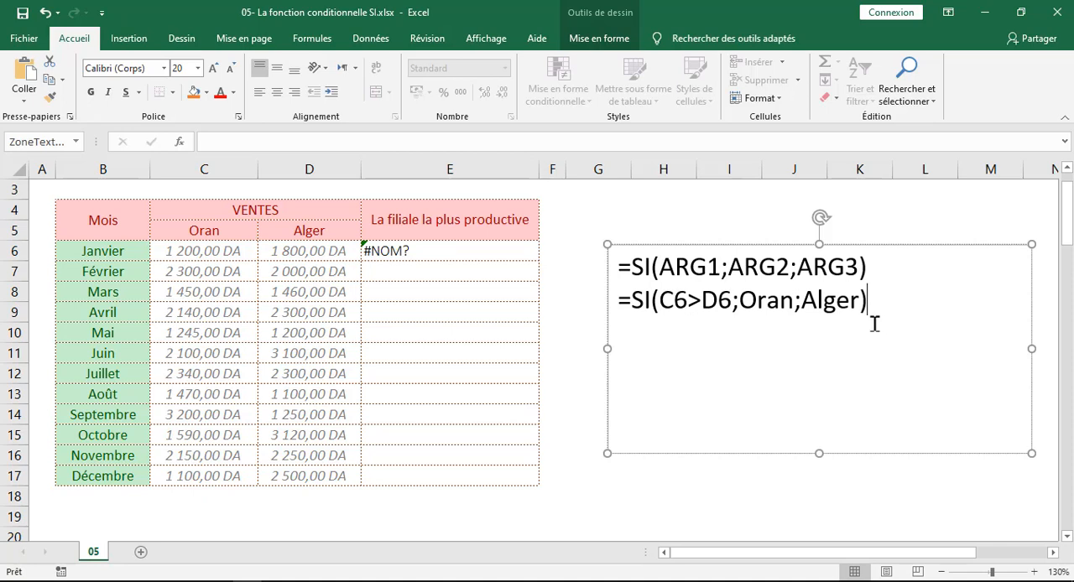
Examine the SI formula in E6 in edit mode and confirm it
click(455, 255)
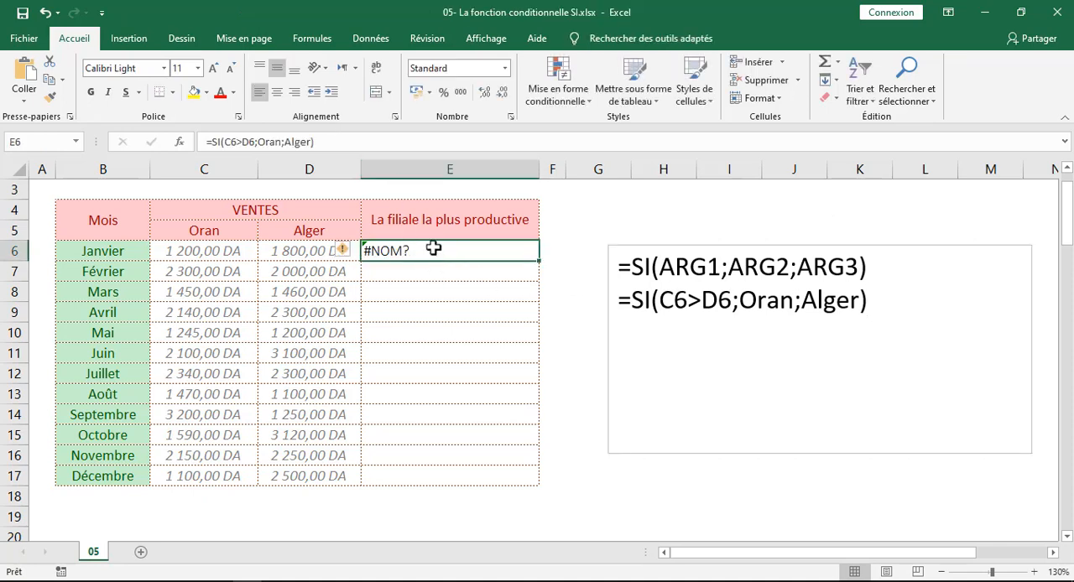
double_click(427, 252)
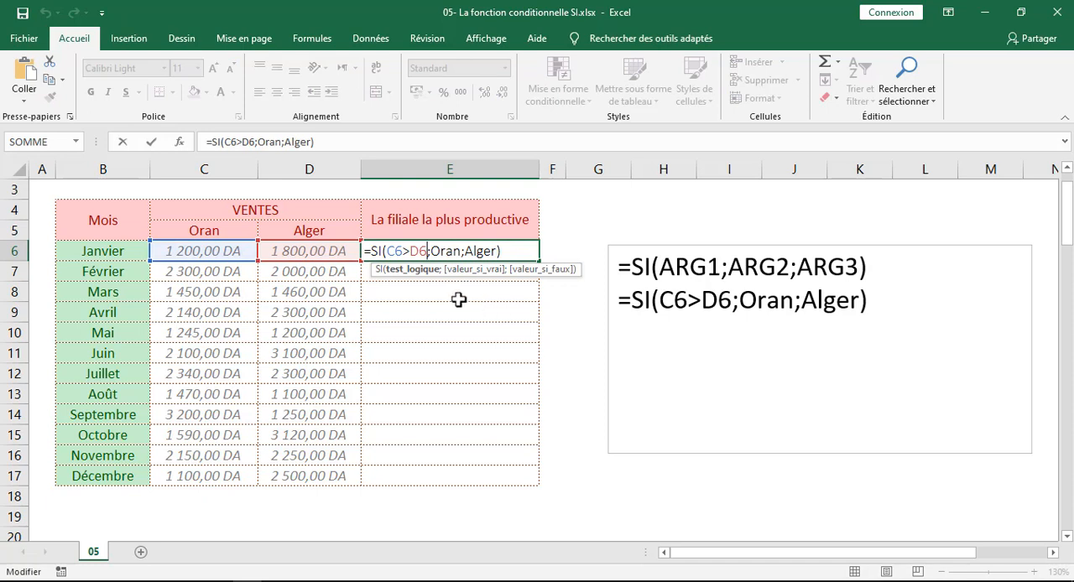
key(ctrl+Return)
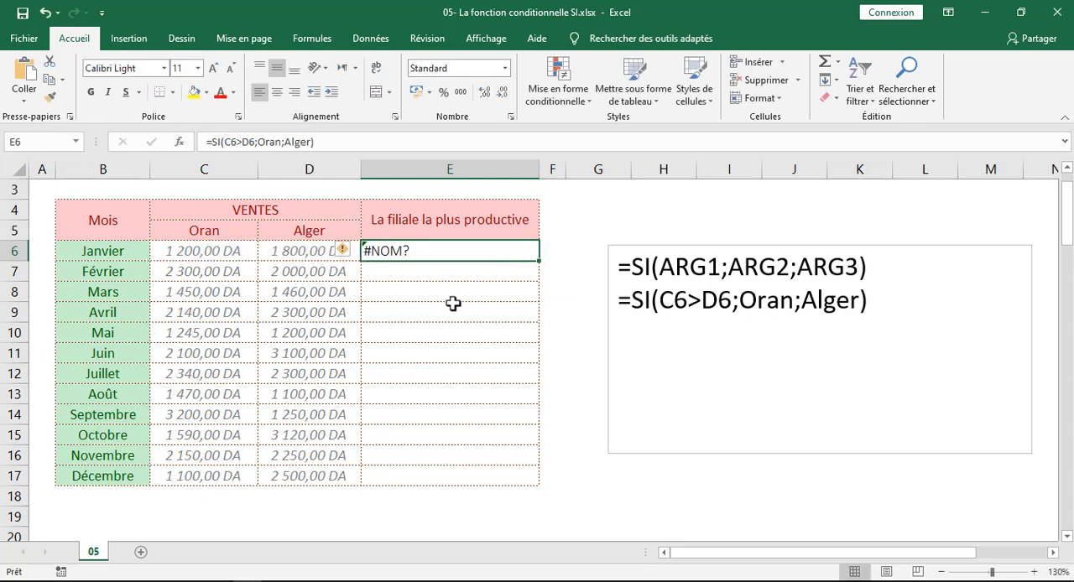
Enter =formation in H4 as an example of unquoted text in a formula
click(642, 209)
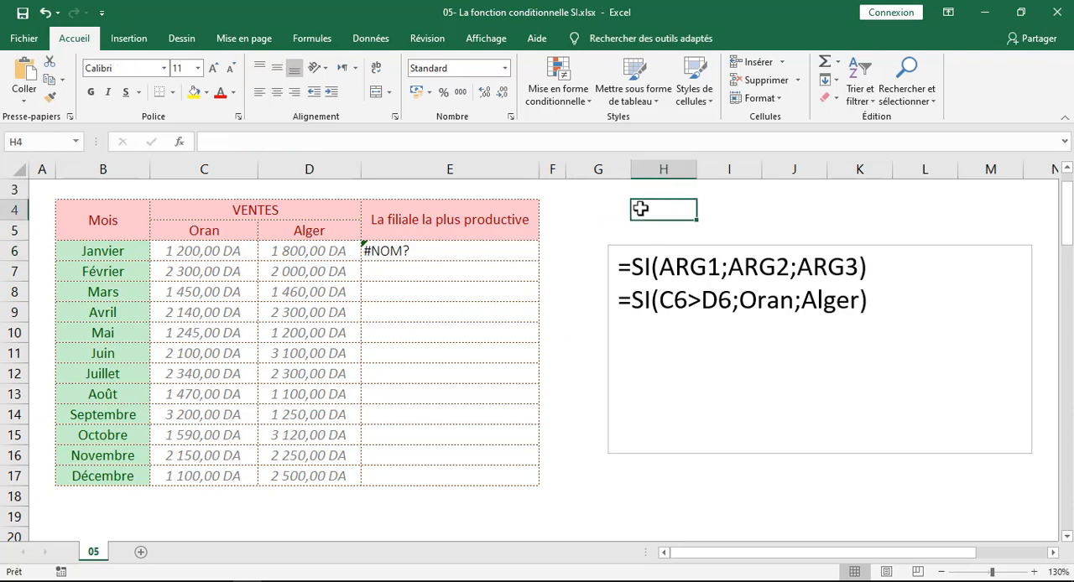
text(=fo)
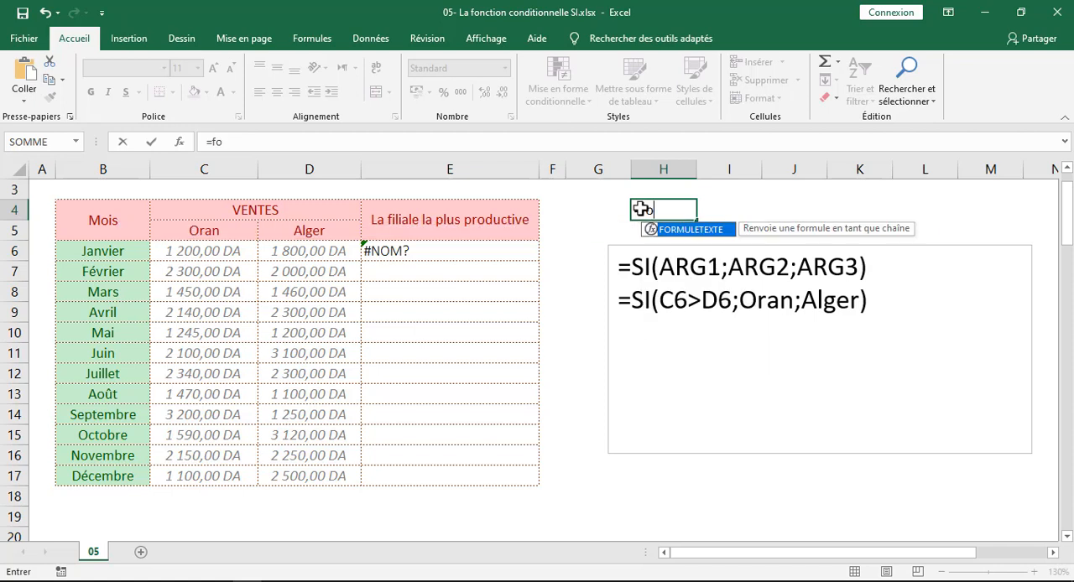
text(rma)
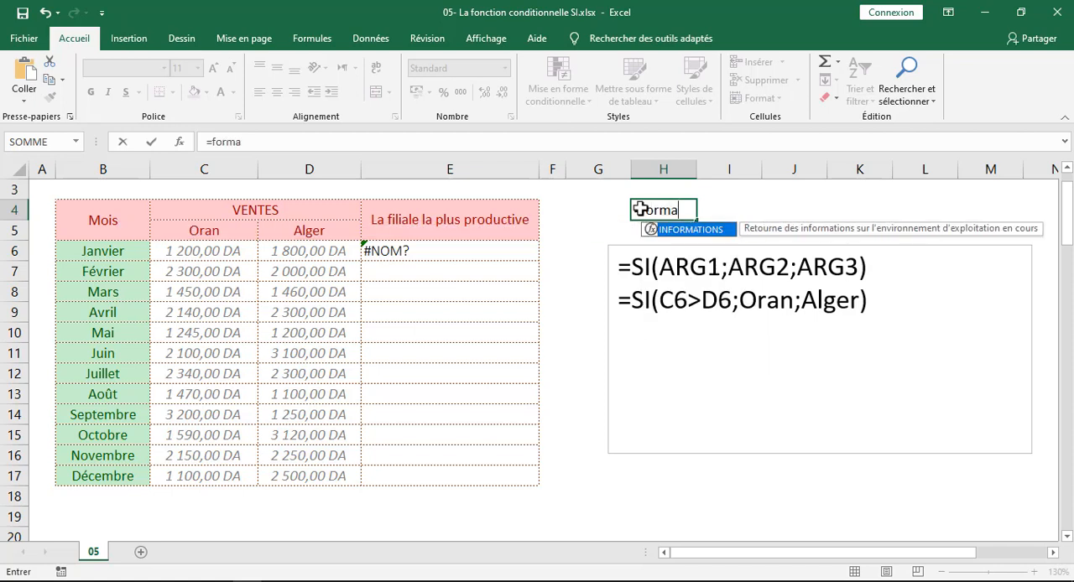
text(tion)
key(Return)
Inspect the formula in H4 in edit mode and close it
click(663, 212)
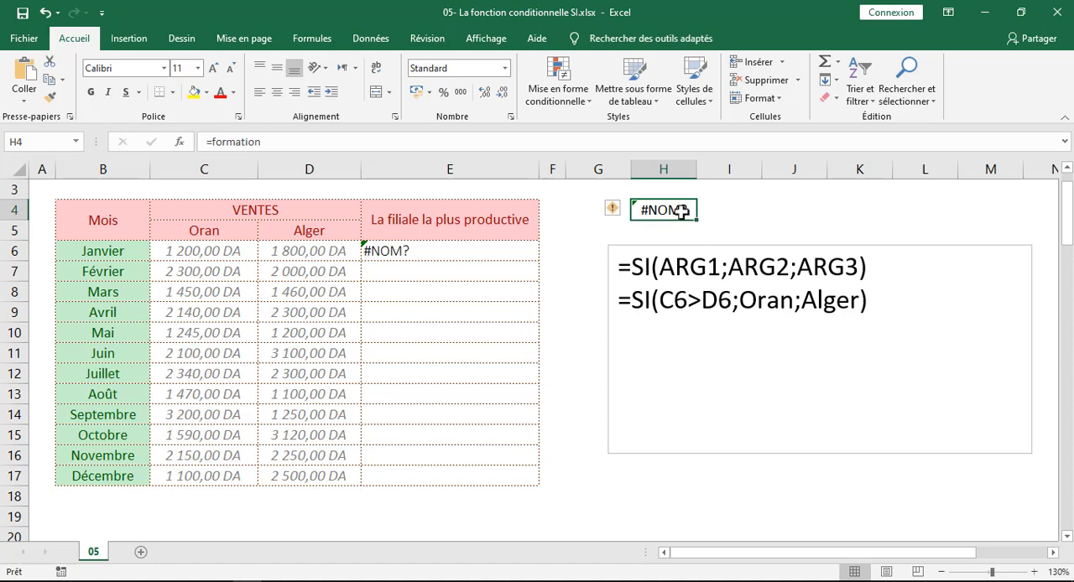
click(311, 142)
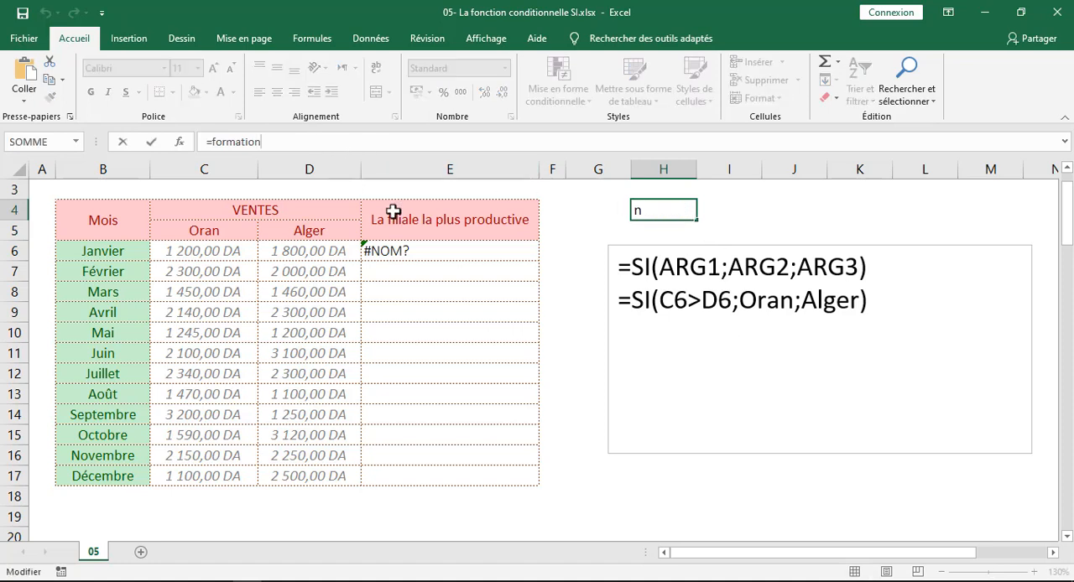
click(661, 212)
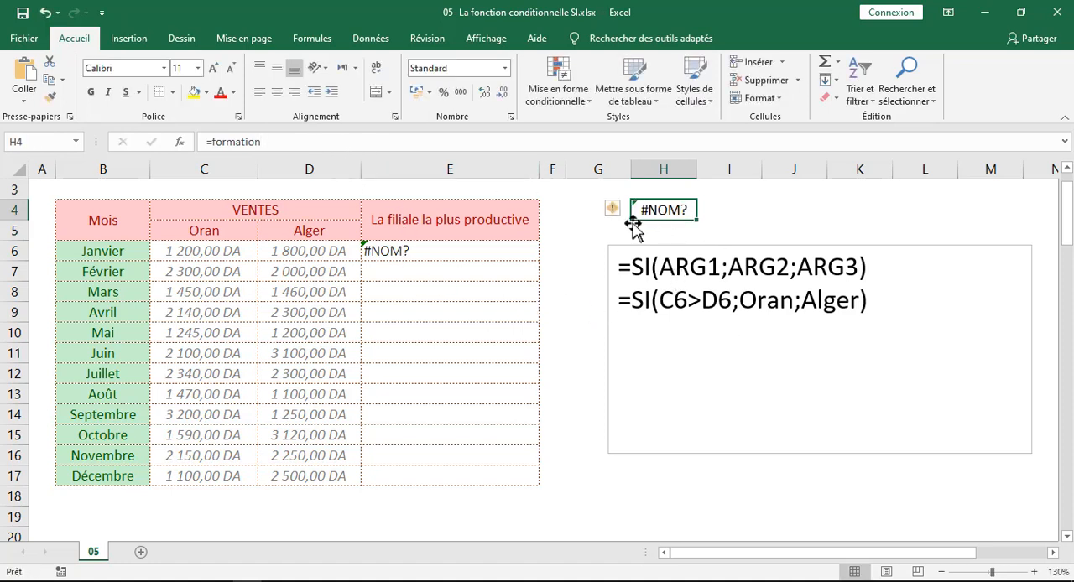
text(n)
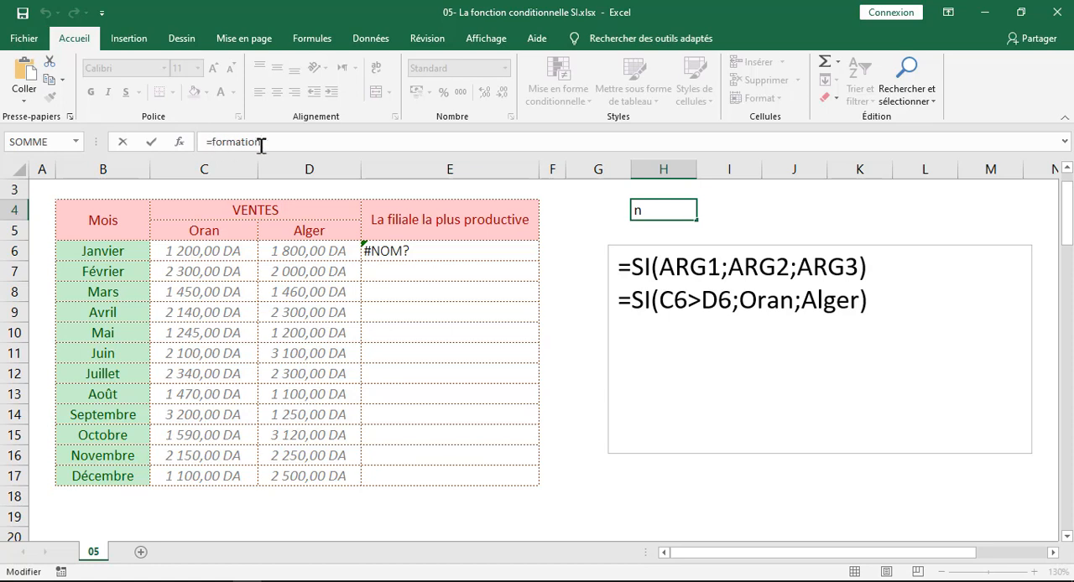
key(ctrl+Return)
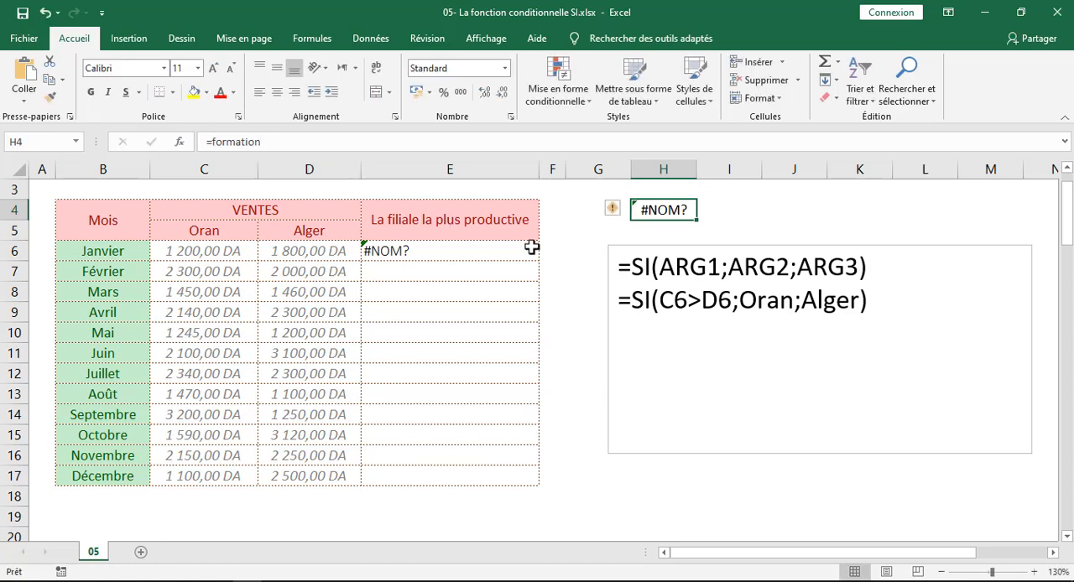
Edit the SI formula in E6 to enclose Oran in double quotes
click(446, 252)
double_click(447, 252)
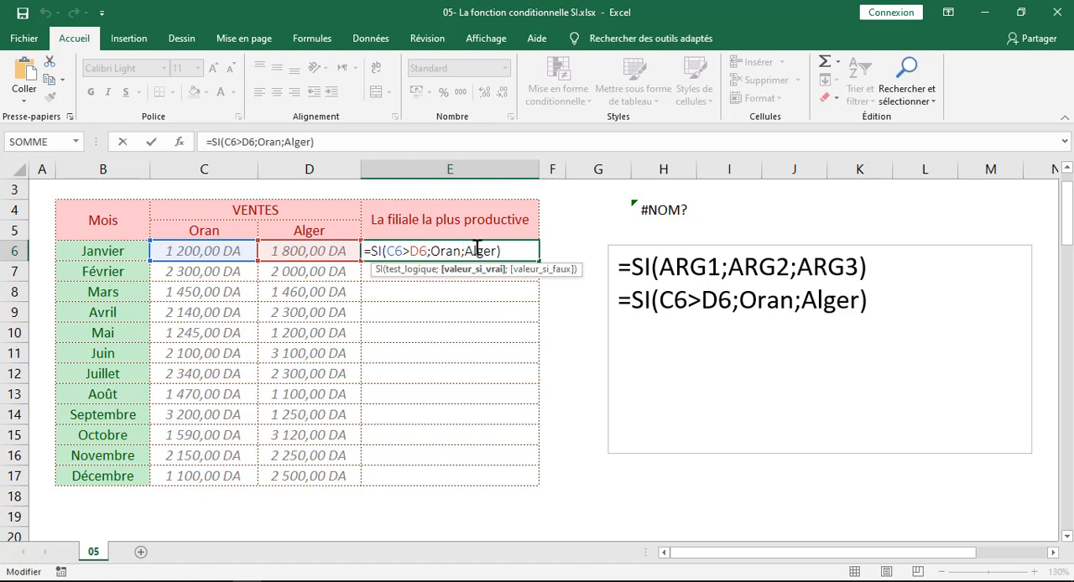
click(434, 251)
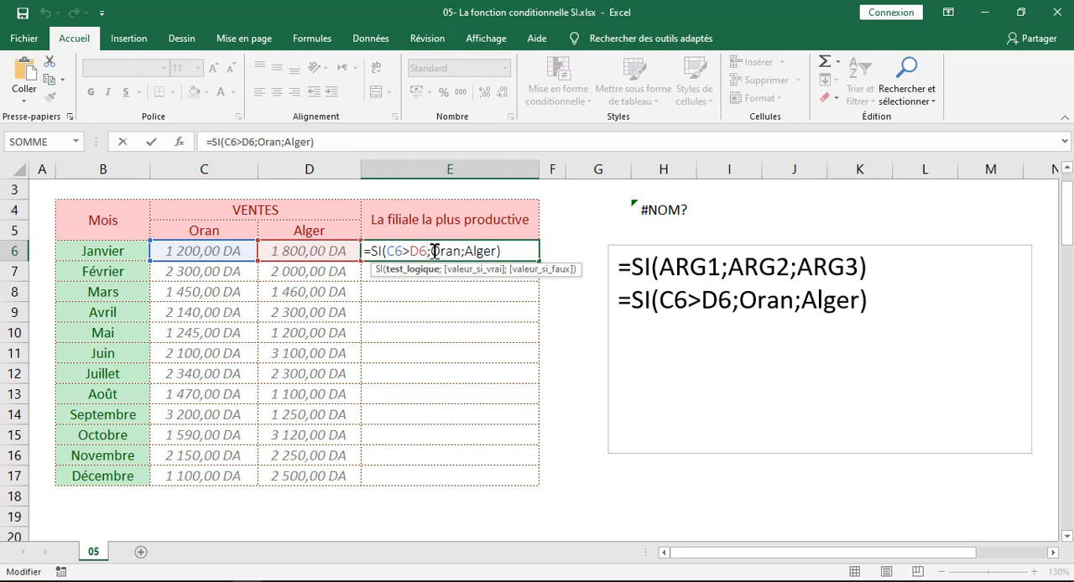
click(445, 251)
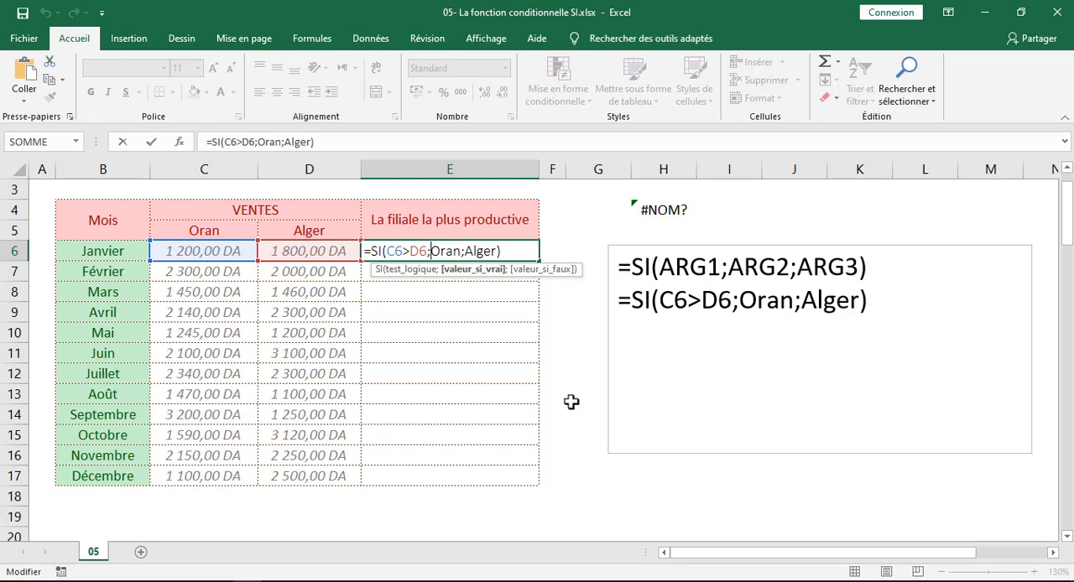
text(")
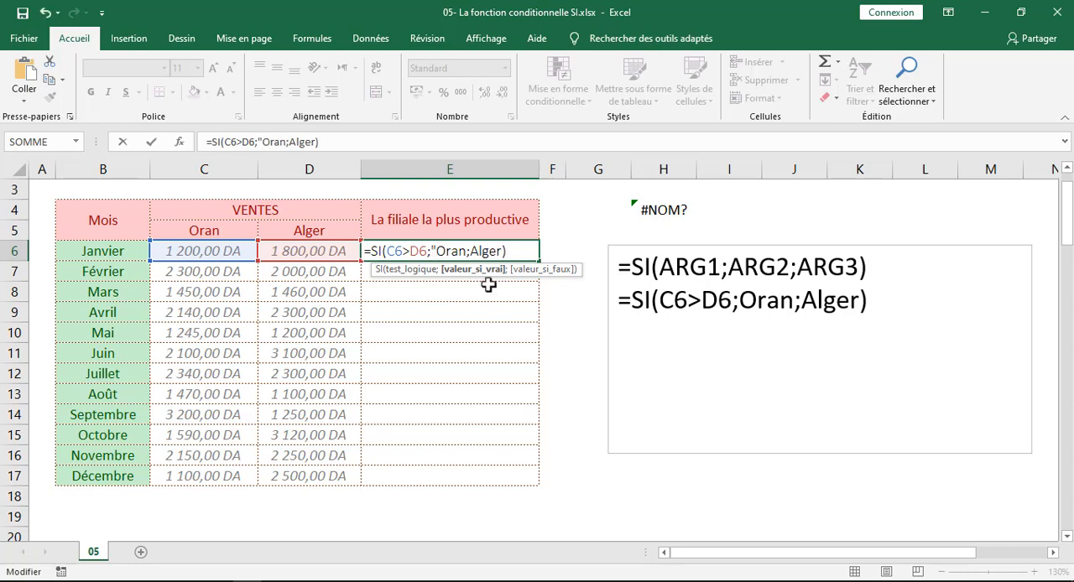
key(Right)
key(Right)
key(Right)
key(Right)
text(")
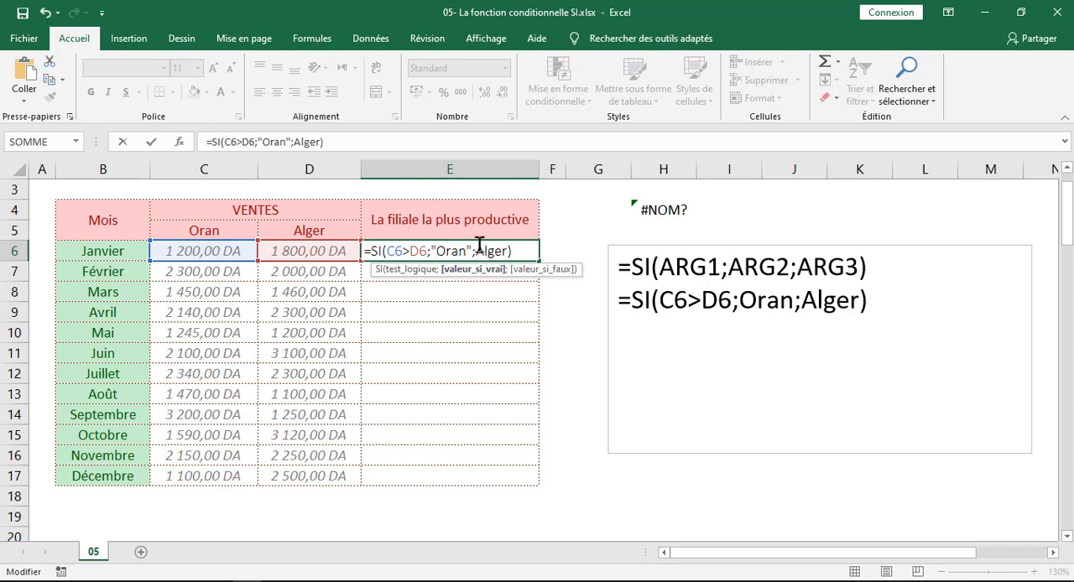
Enclose Alger in double quotes in the E6 formula and view the quote character on the keyboard image in Photos
click(478, 248)
text(")
click(514, 250)
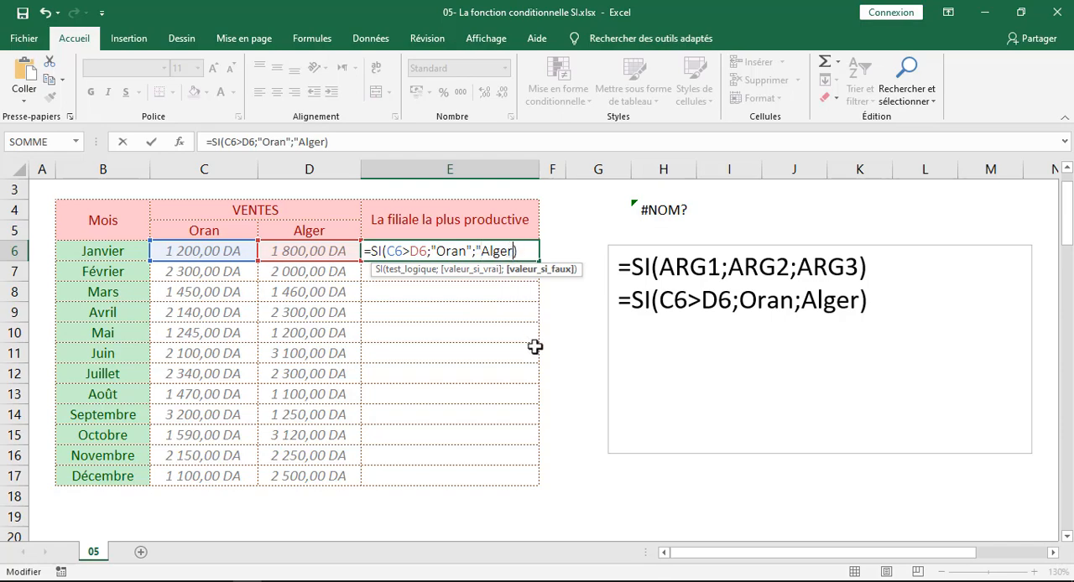
text(")
click(595, 581)
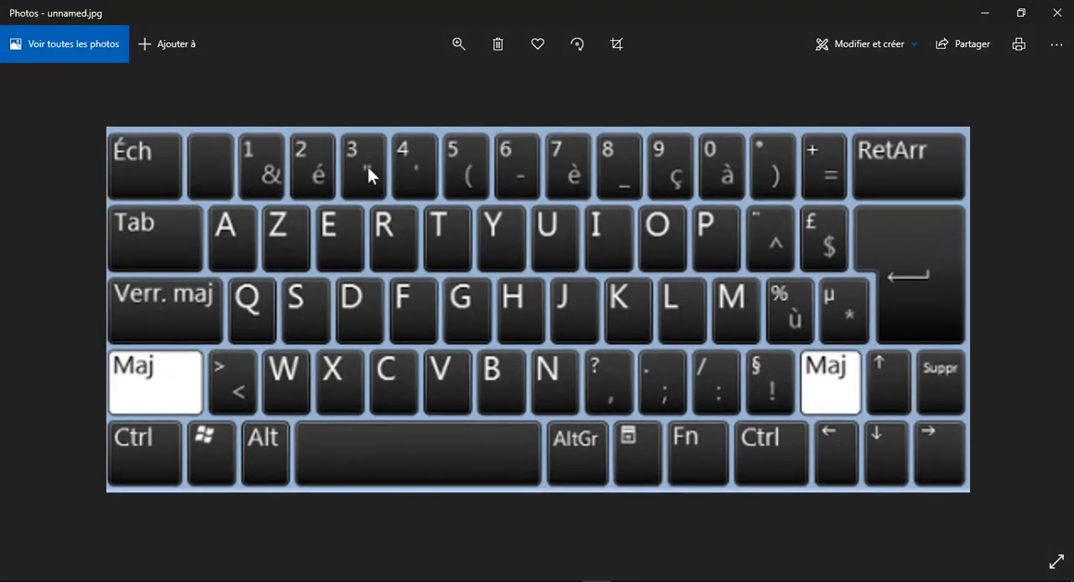
click(991, 17)
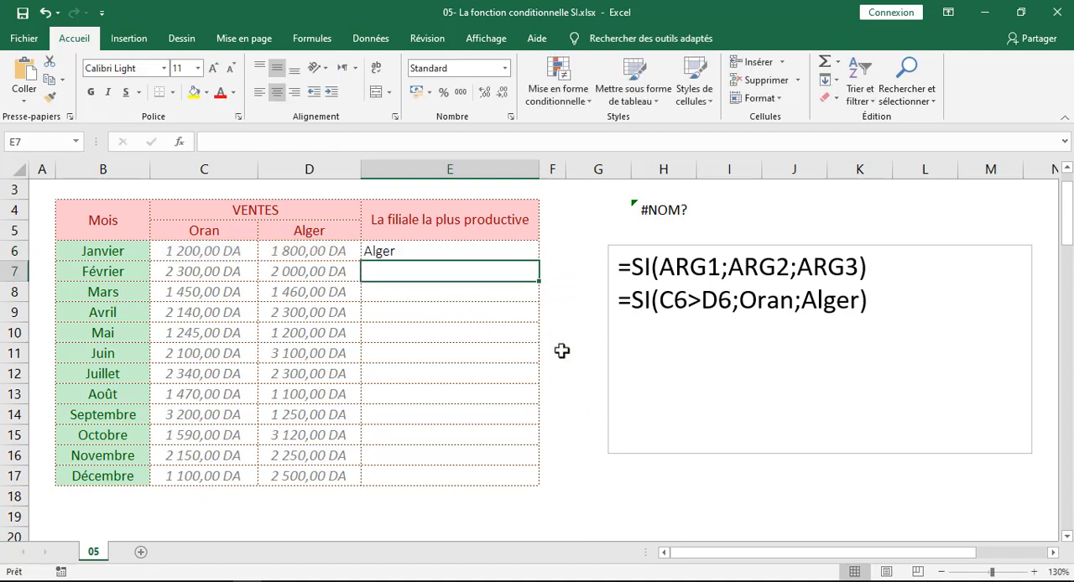
Compare the E6 result with January's Alger and Oran sales in D6 and C6
click(393, 254)
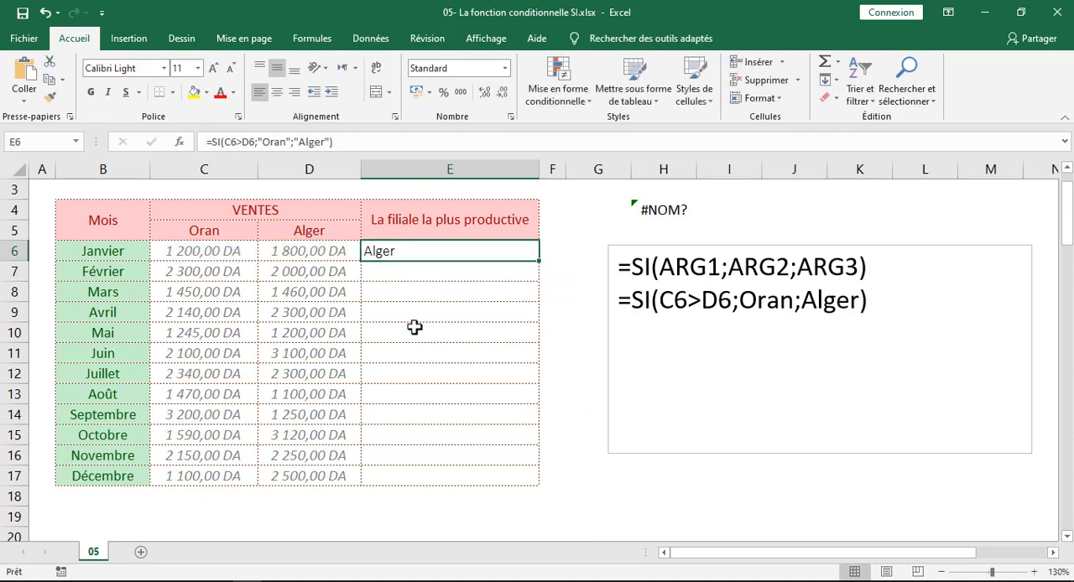
click(303, 256)
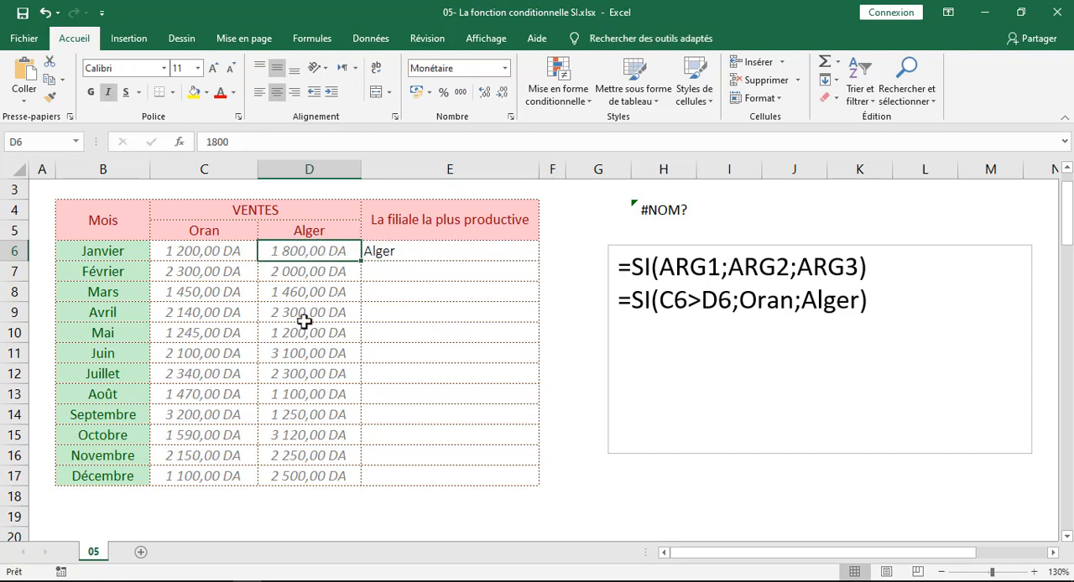
click(190, 250)
Copy the full E6 formula with quoted text onto a new line below the unquoted version in the text box
click(400, 250)
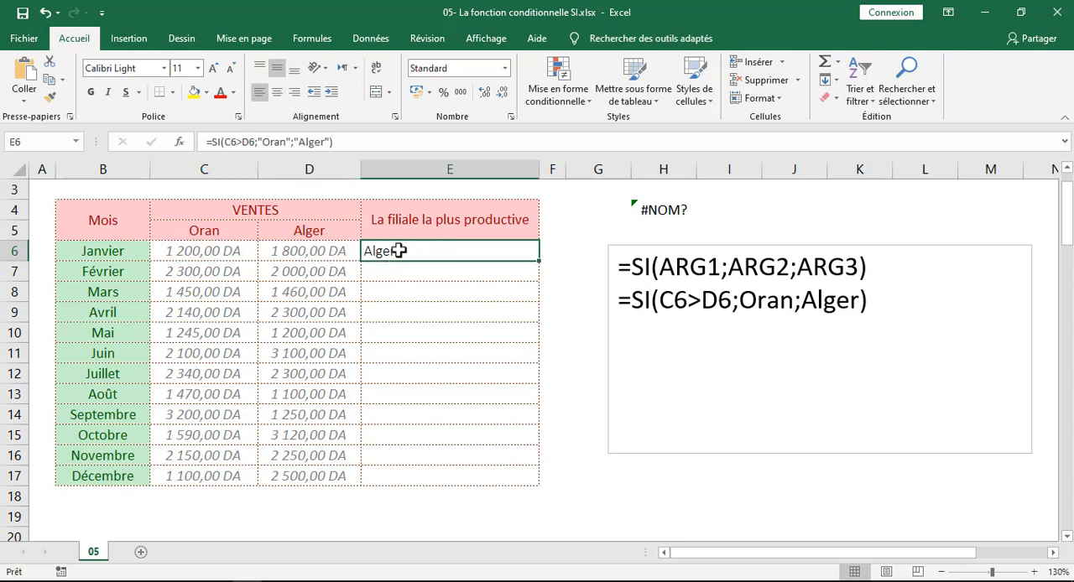
drag(379, 137, 144, 177)
key(ctrl+c)
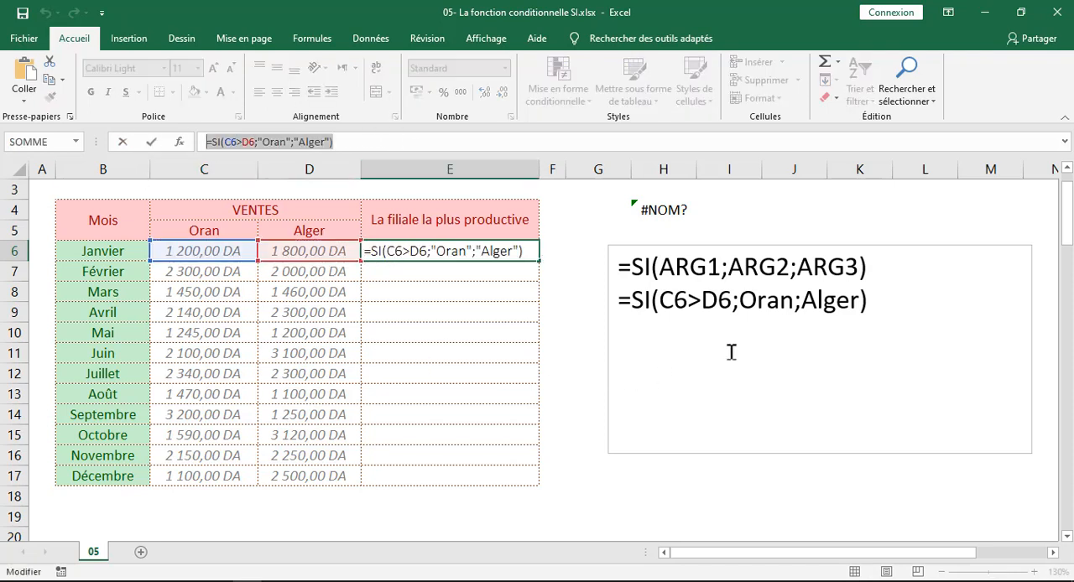
click(870, 299)
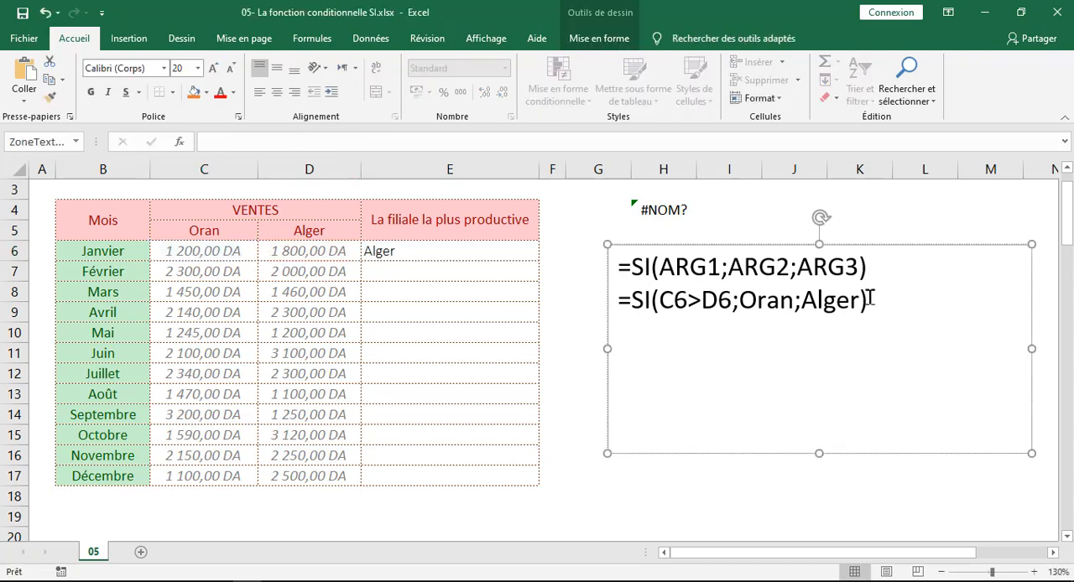
key(Return)
key(ctrl+v)
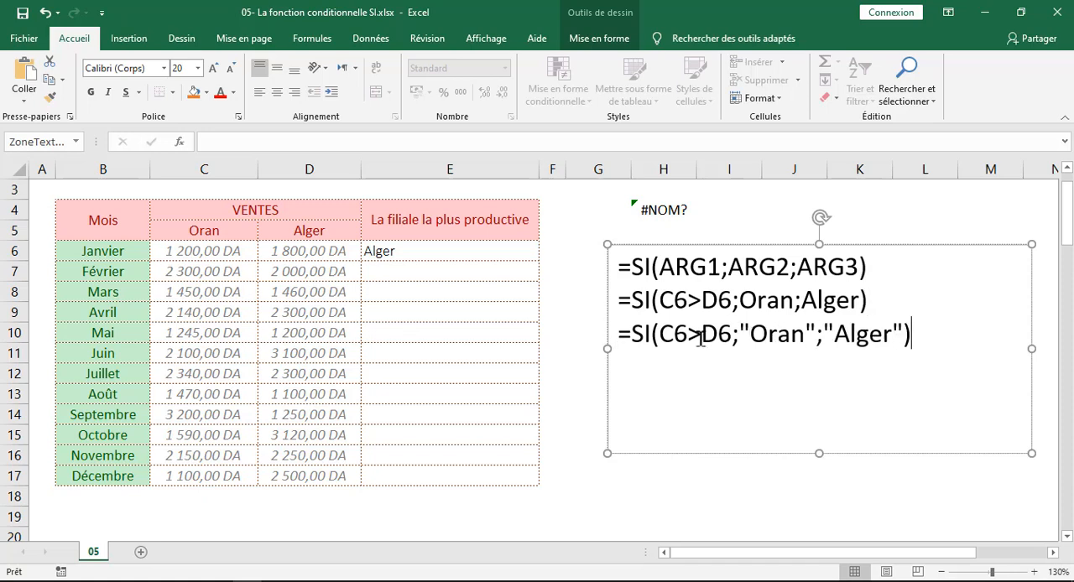
Start an SI formula in E7 with the logical test C7>D7 for February
click(416, 250)
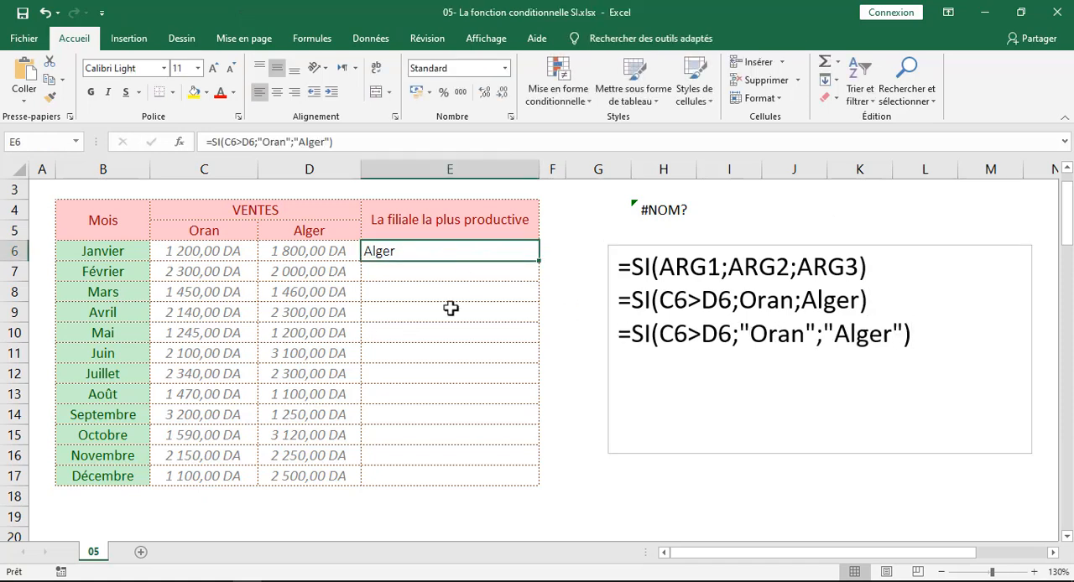
click(395, 272)
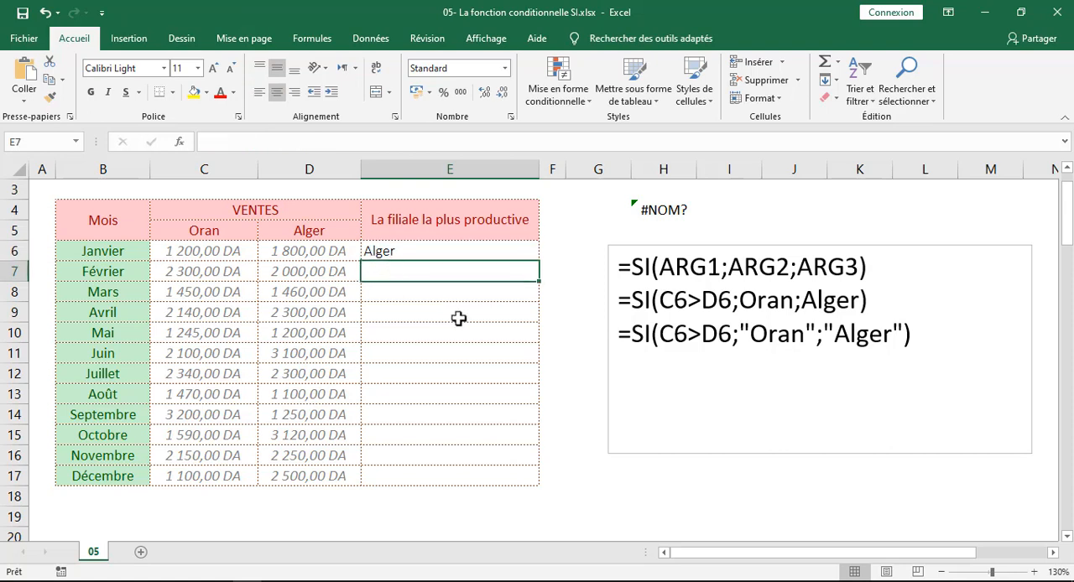
text(=)
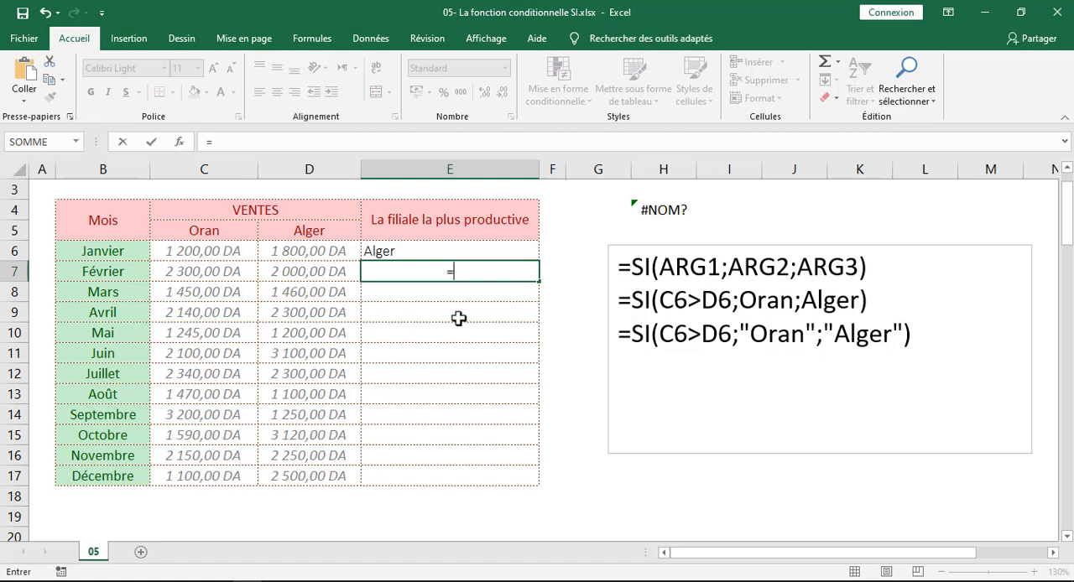
text(si)
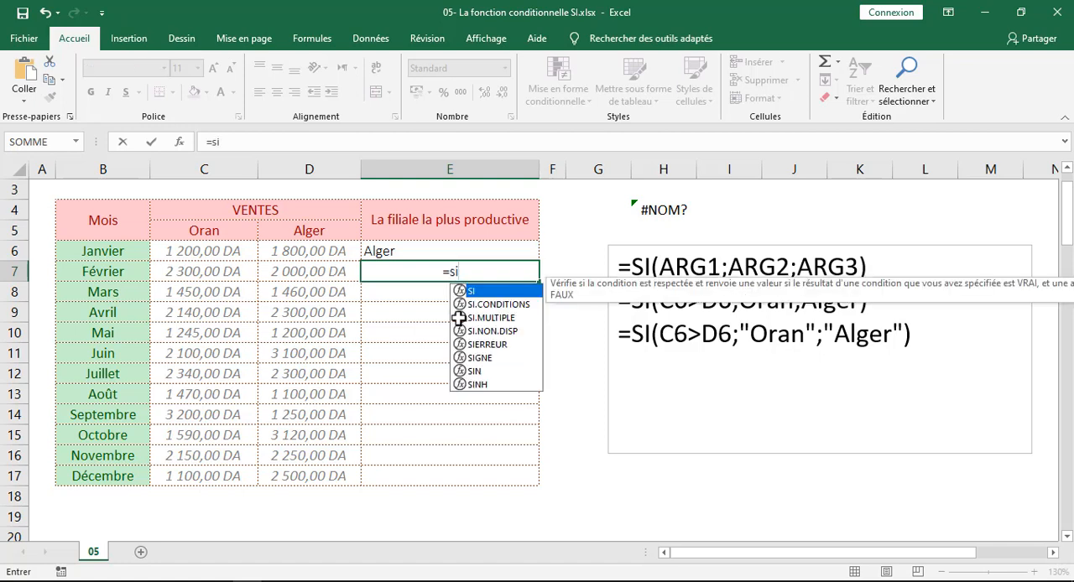
key(Tab)
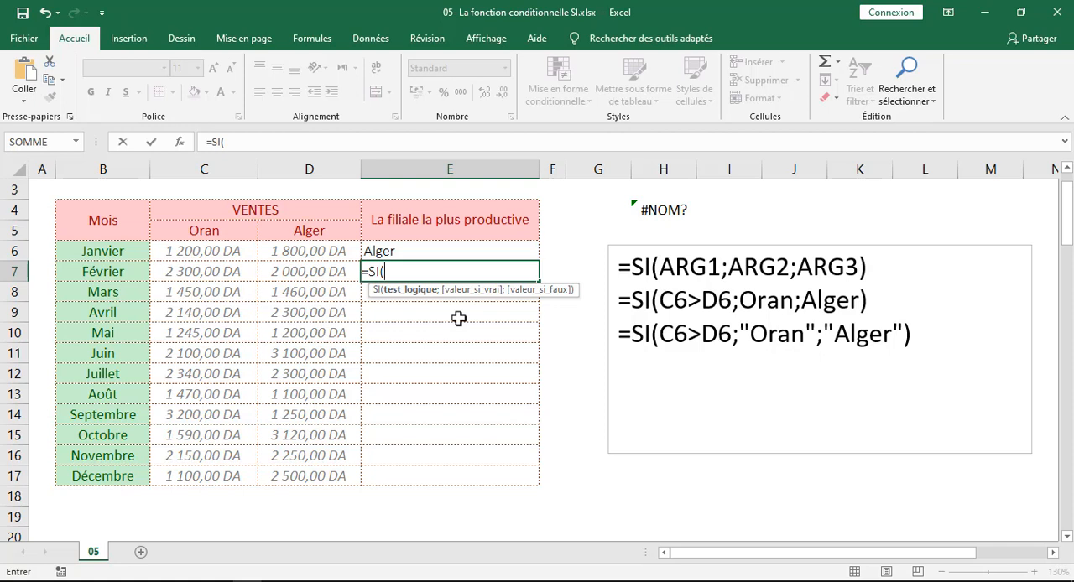
click(184, 273)
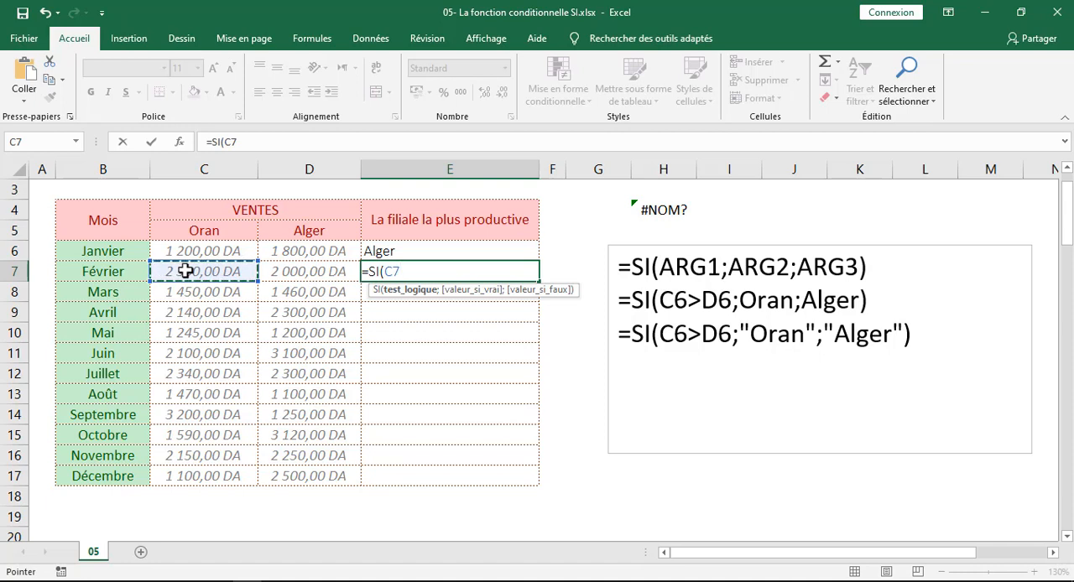
text(>)
click(288, 270)
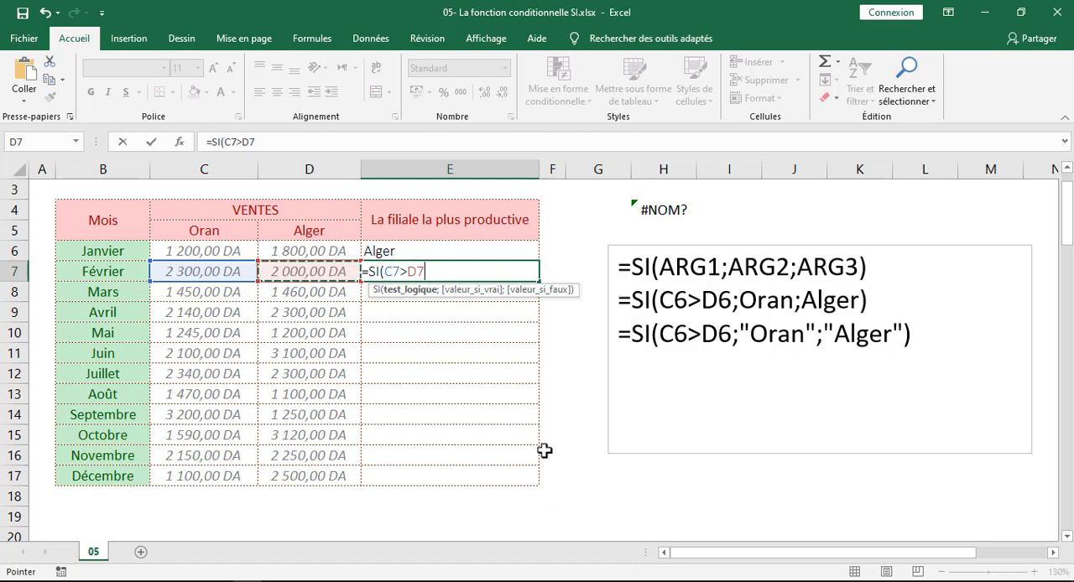
Add "Oran" in double quotes as the value if true in the E7 formula
text(;)
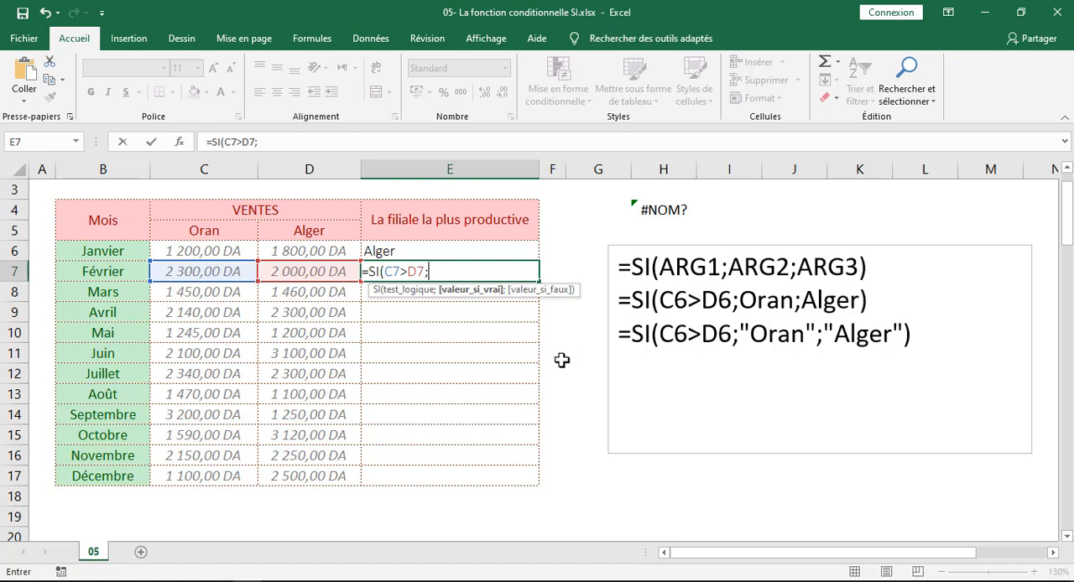
text("Oran")
text(;)
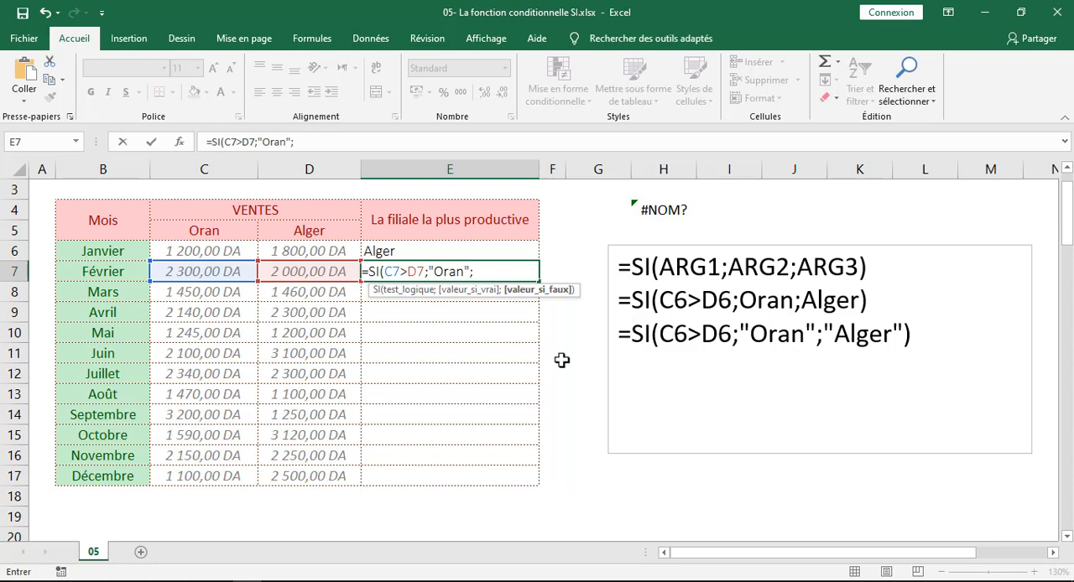
Complete the E7 formula with "Alger" as the value if false and check it against February's sales in C7:D7
text("Alger"))
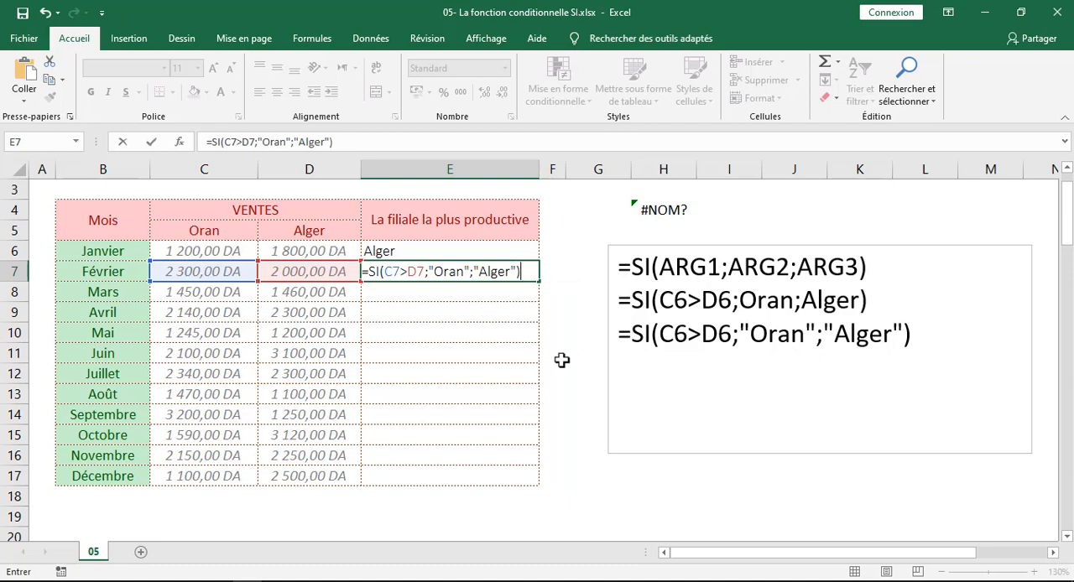
key(Return)
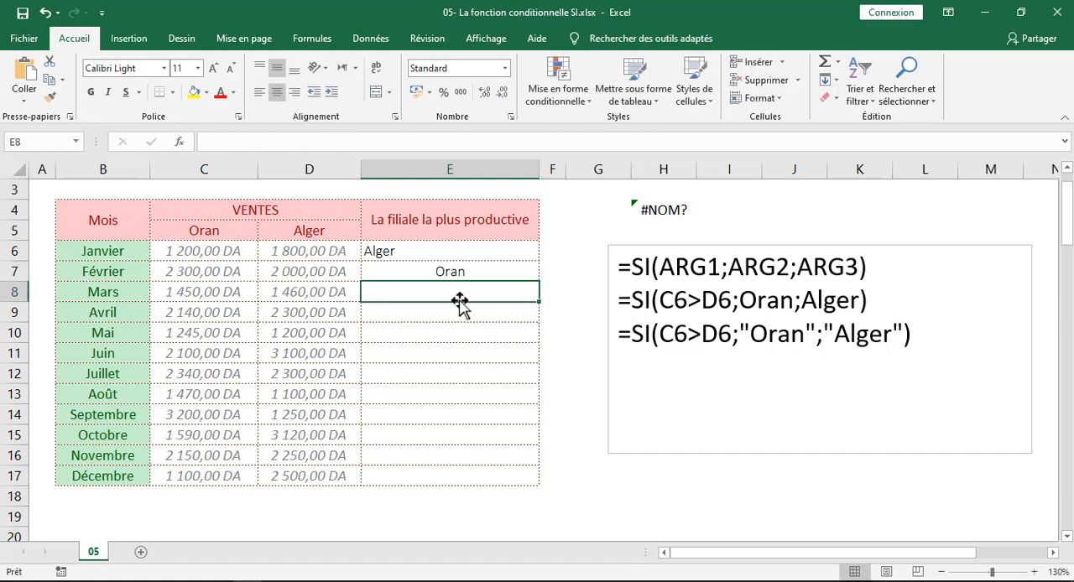
drag(193, 278, 283, 271)
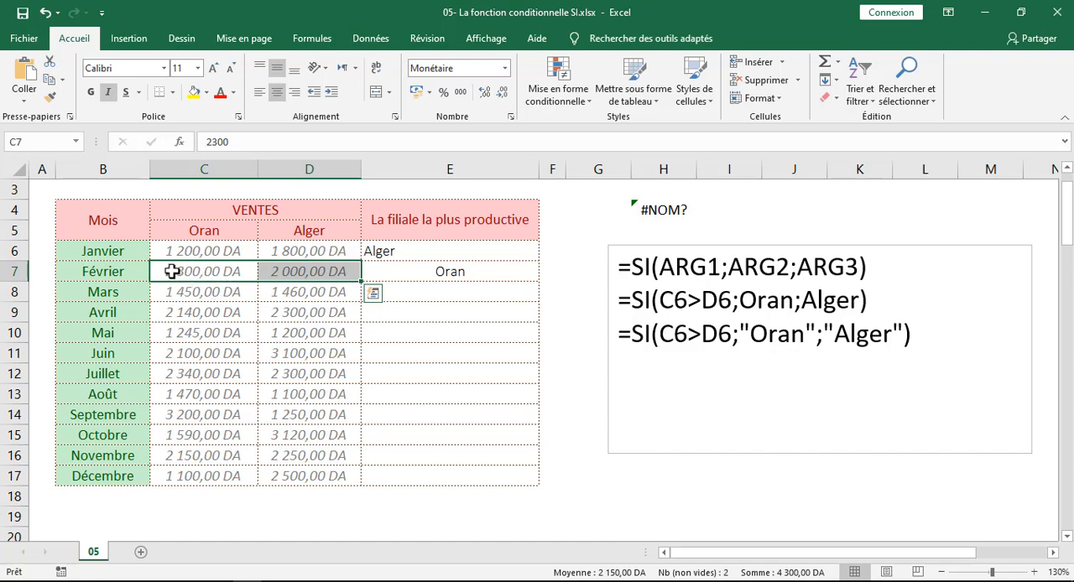
Fill the E6 formula down through E17 and center the cells E6:E17 horizontally
click(439, 250)
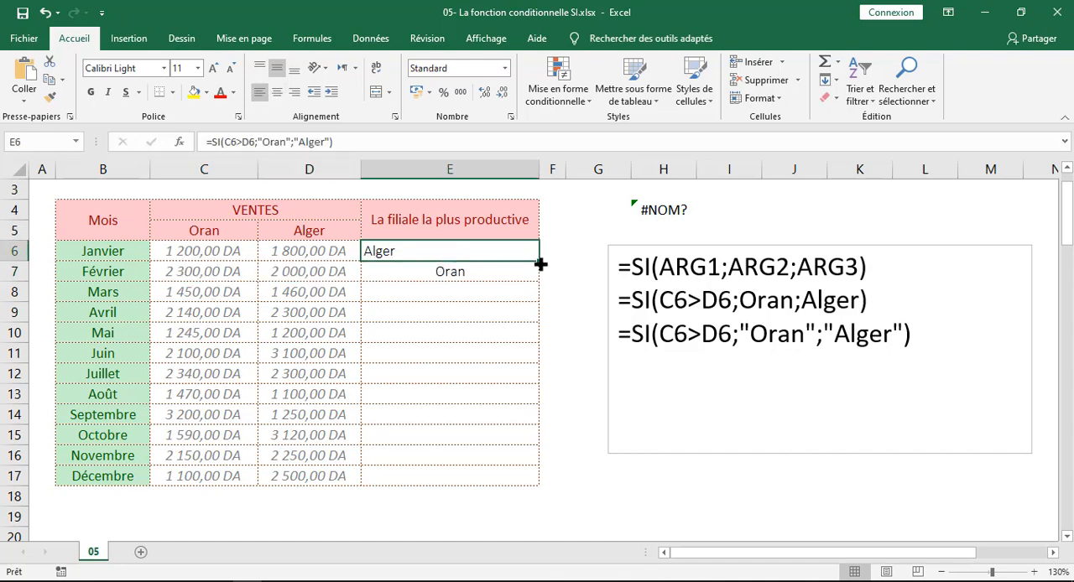
drag(542, 263, 428, 285)
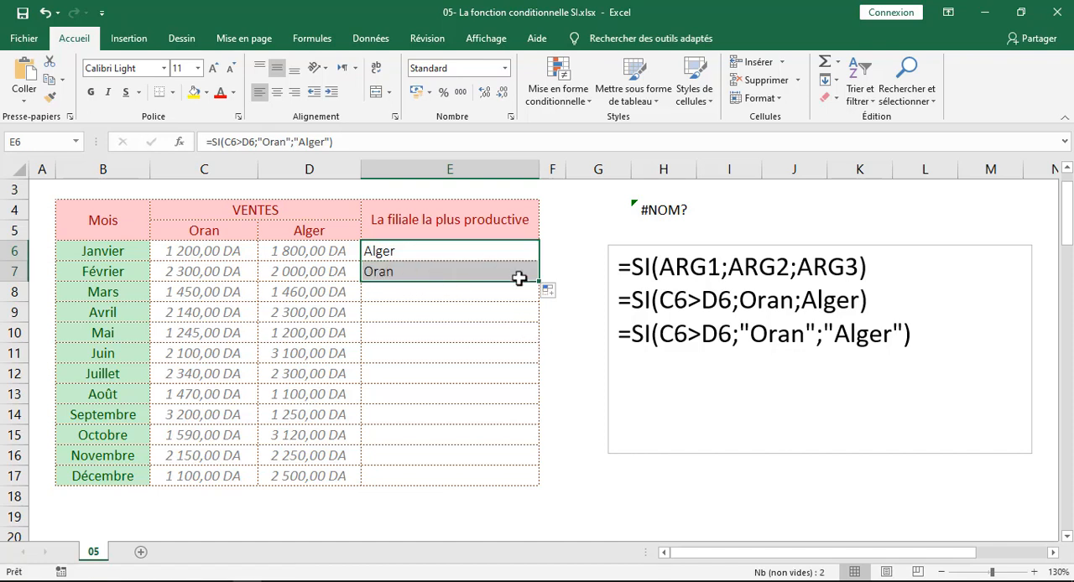
drag(541, 280, 534, 484)
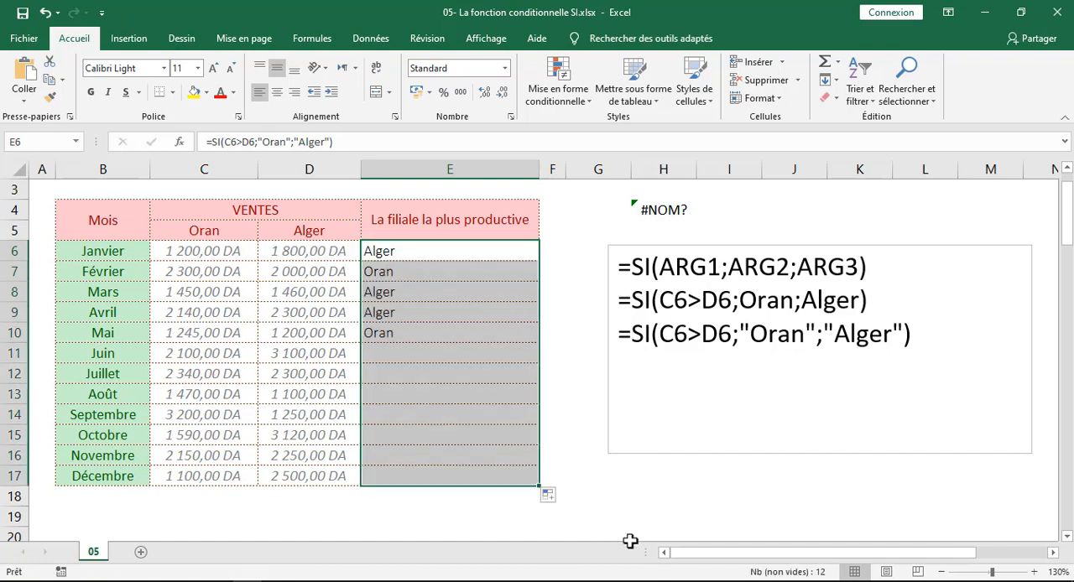
click(277, 91)
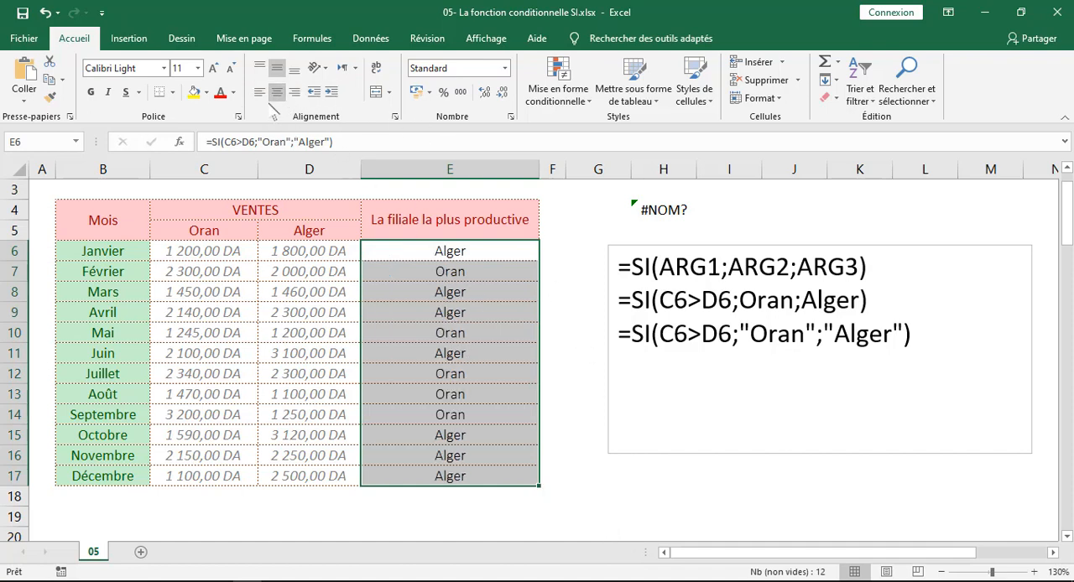
Leave a blank line below the quoted formula in the text box and extend the box downward
click(913, 337)
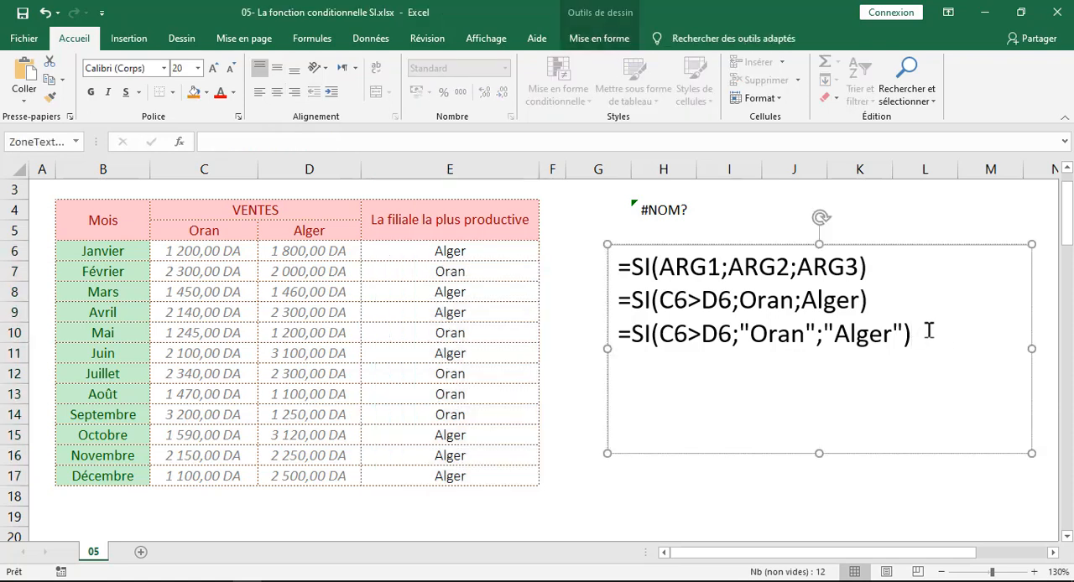
key(Return)
drag(819, 453, 815, 536)
List the comparison operators =, < and > on separate lines below the formulas in the text box
scroll(680, 329, up, 2)
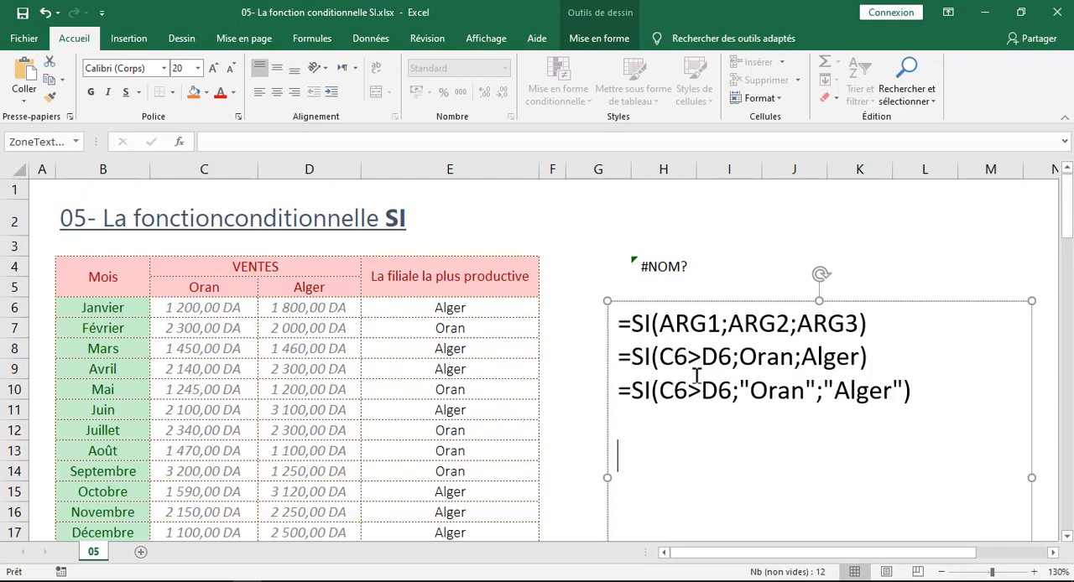
text(=)
key(Return)
text(<)
key(Return)
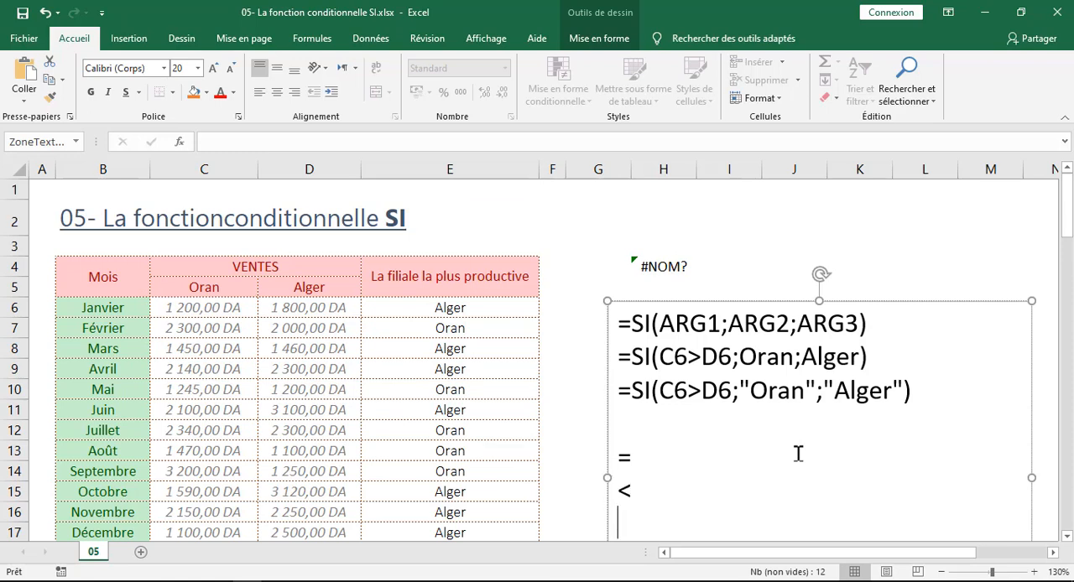
text(>)
Add the operators <=, >= and <> on separate lines at the end of the operator list
scroll(798, 454, down, 2)
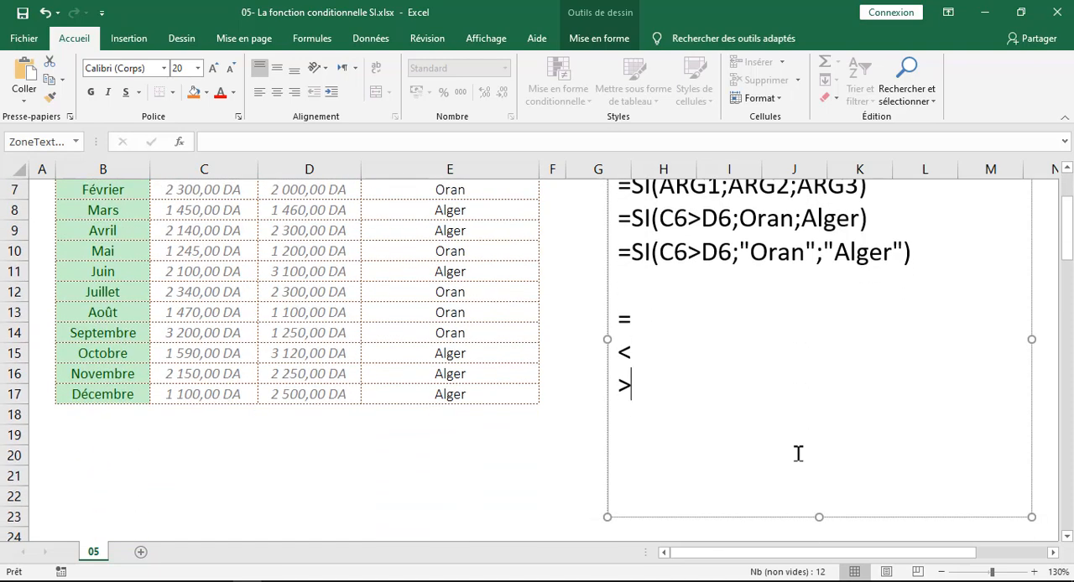
key(Return)
text(<=)
key(Return)
text(>=)
key(Return)
text(<>)
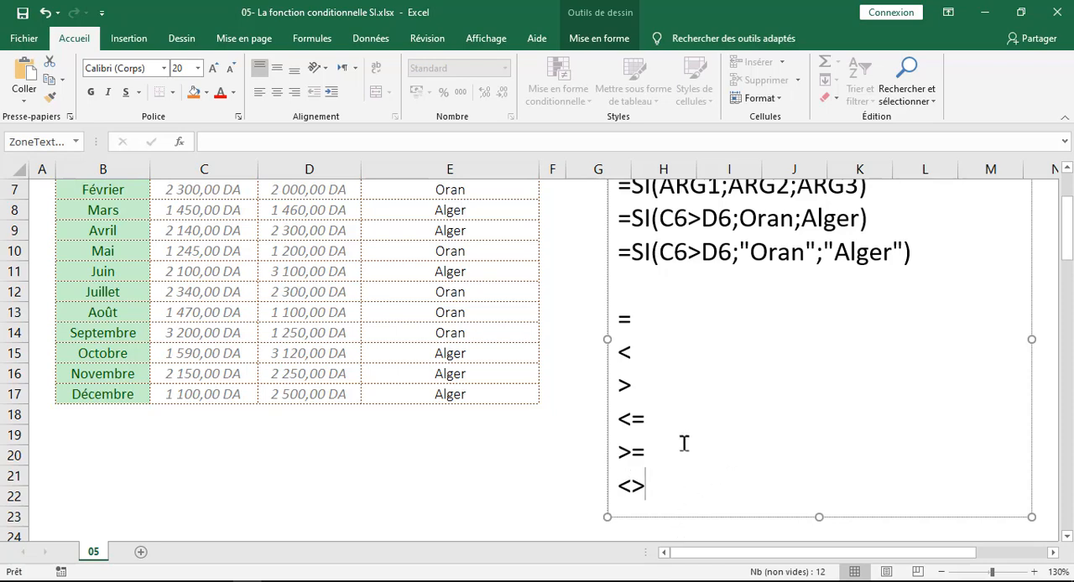
scroll(688, 439, up, 2)
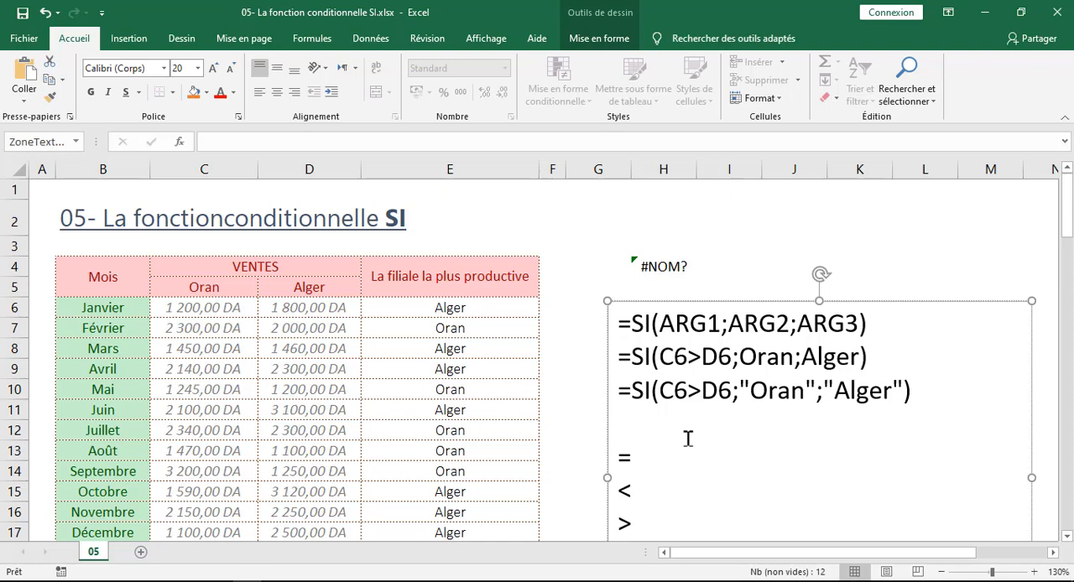
scroll(688, 438, down, 1)
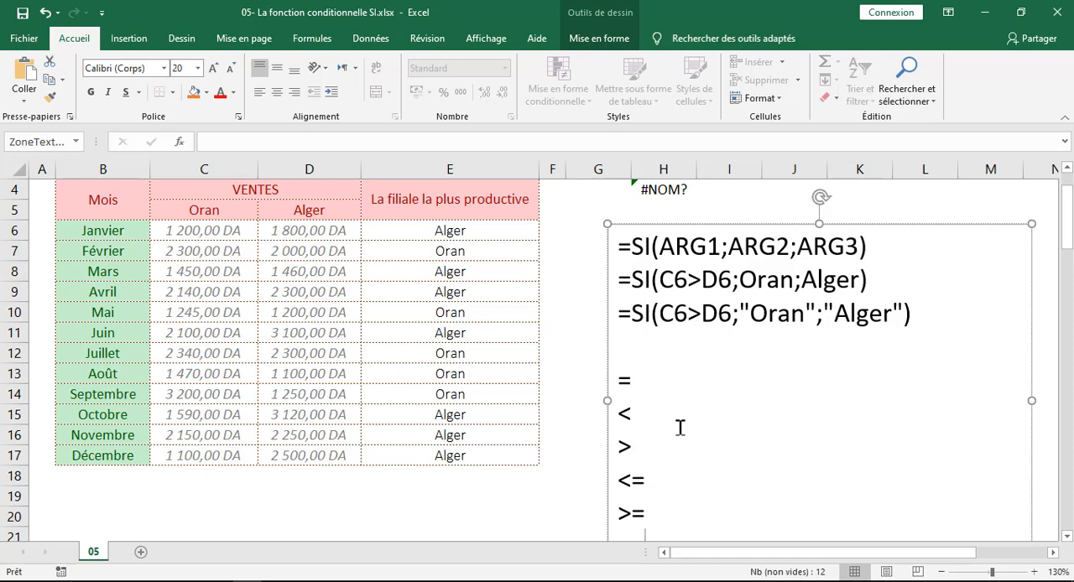
scroll(680, 428, up, 1)
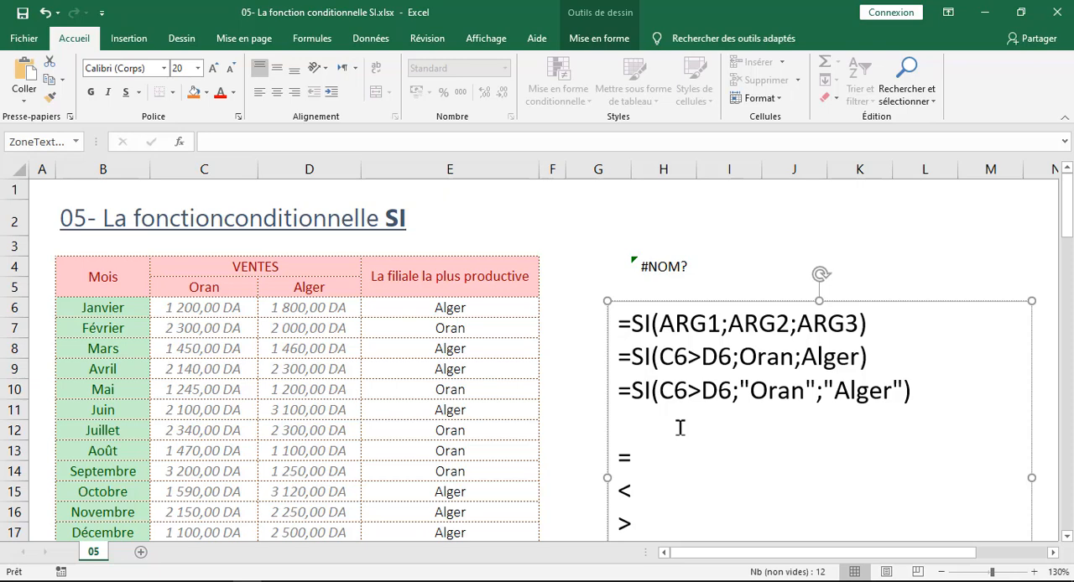
scroll(679, 428, down, 2)
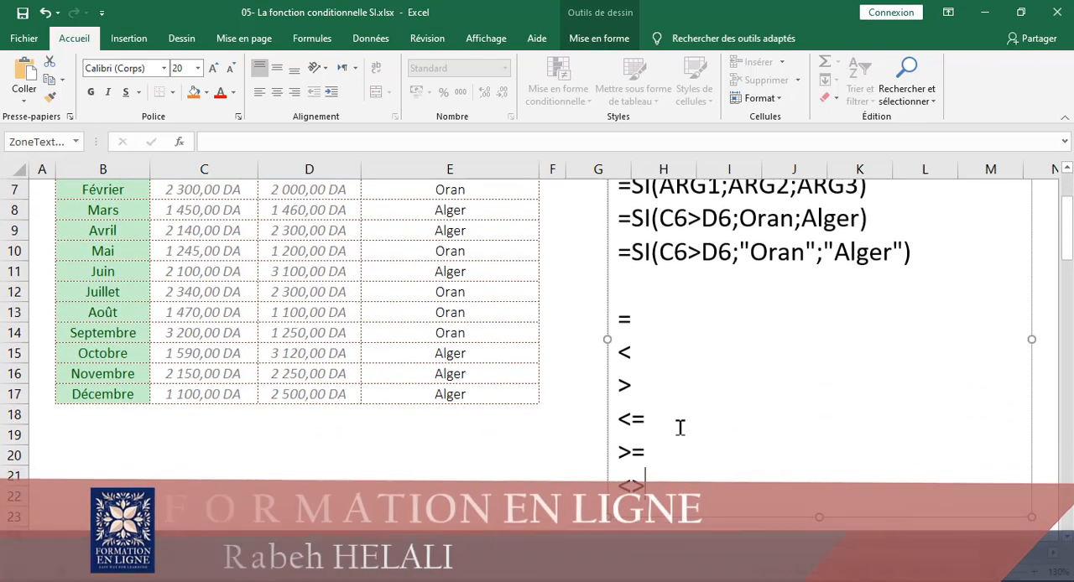